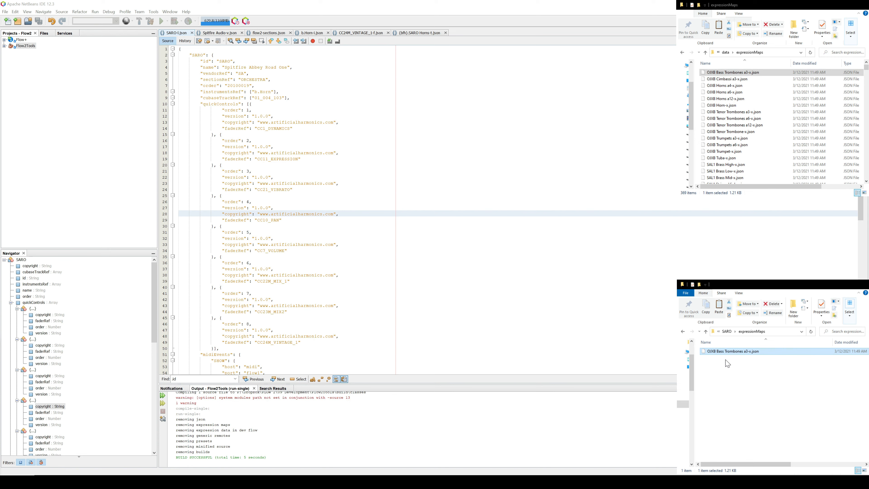
Step: Rename the copied Bass Trombones file in the SARO expressionMaps folder as SARO Horns.json
{"action": "left_click", "coordinate": [731, 351]}
{"action": "left_click", "coordinate": [747, 351]}
{"action": "key", "text": "F2"}
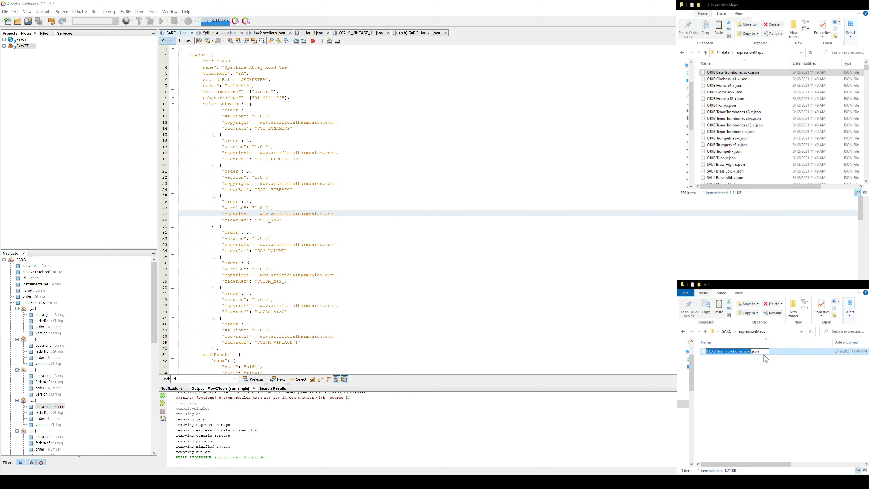
{"action": "type", "text": "SARO"}
{"action": "type", "text": " Horns"}
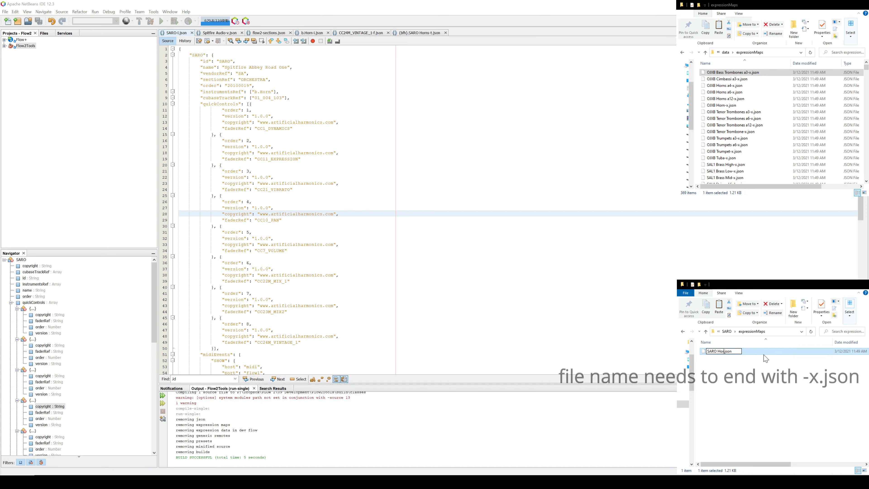
{"action": "key", "text": "Return"}
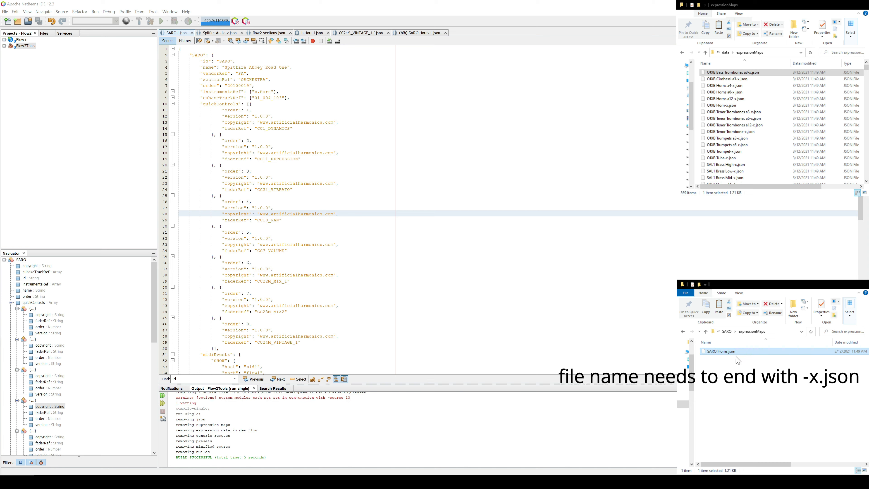
Step: Open SARO Horns.json in the NetBeans editor and format its minified JSON
{"action": "left_click_drag", "start_coordinate": [725, 352], "coordinate": [345, 179]}
{"action": "right_click", "coordinate": [393, 103]}
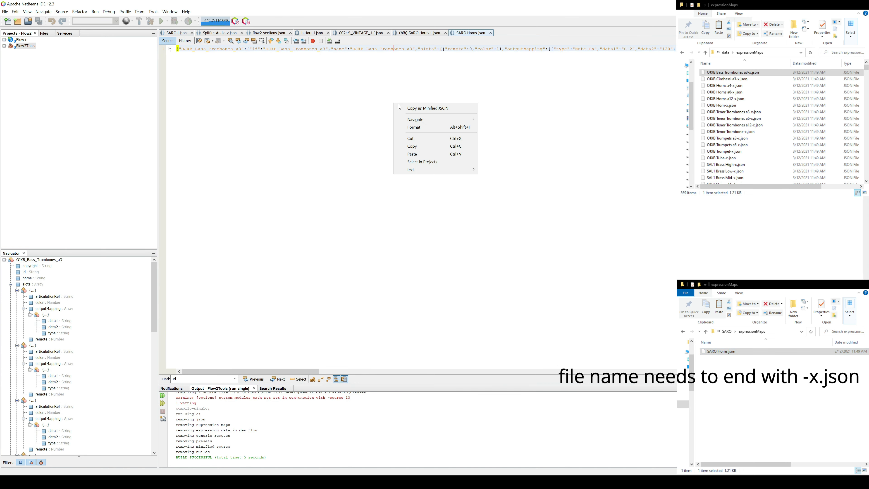
{"action": "left_click", "coordinate": [410, 126]}
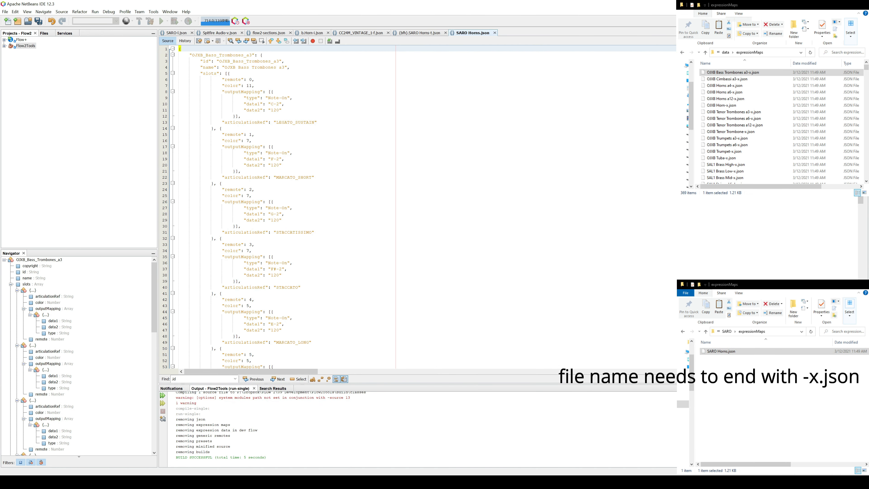
Step: Replace the map's top-level key and id with SARO_Horns and its name with SARO Horns
{"action": "left_click", "coordinate": [242, 123]}
{"action": "left_click_drag", "start_coordinate": [192, 55], "coordinate": [249, 55]}
{"action": "left_click", "coordinate": [246, 97]}
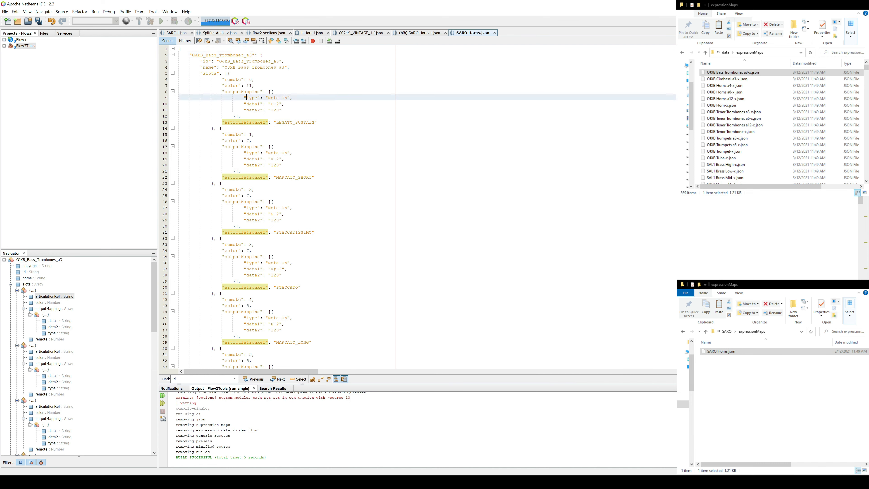
{"action": "left_click_drag", "start_coordinate": [191, 55], "coordinate": [252, 54]}
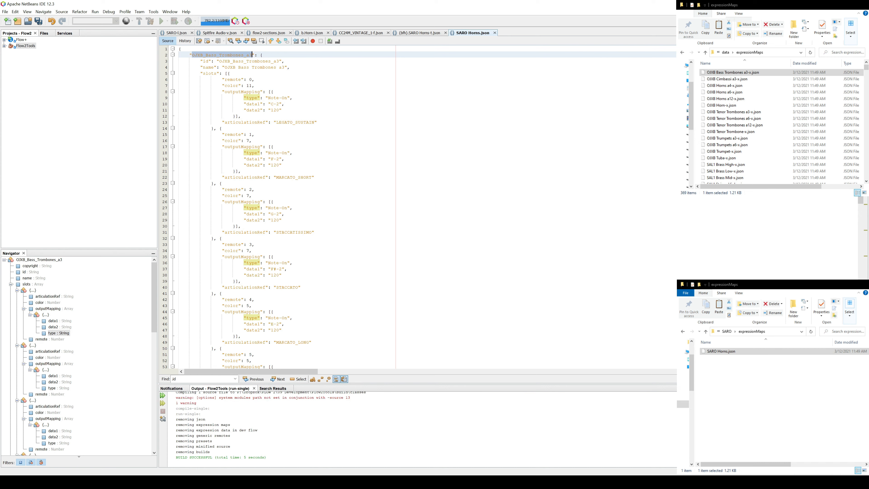
{"action": "left_click", "coordinate": [255, 103]}
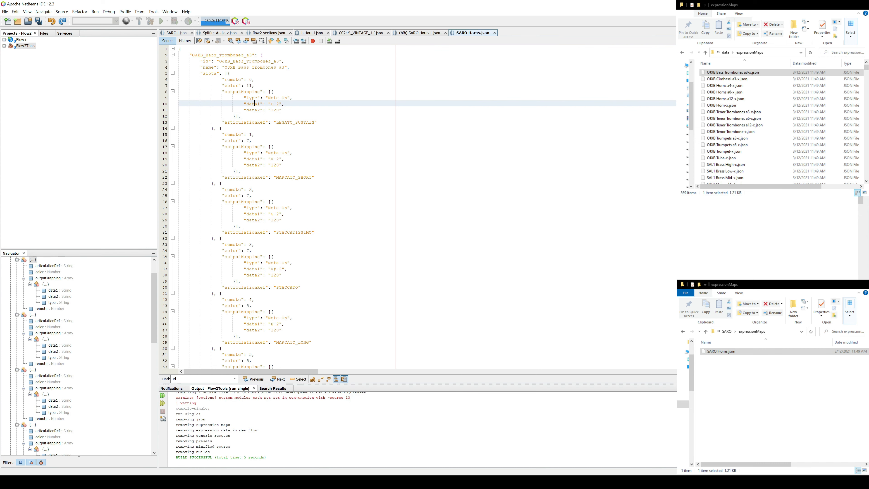
{"action": "left_click_drag", "start_coordinate": [192, 55], "coordinate": [279, 61]}
{"action": "type", "text": "SARO_Horns"}
{"action": "scroll", "coordinate": [79, 356], "scroll_direction": "down", "scroll_amount": 3}
{"action": "type", "text": "SARO_Horns"}
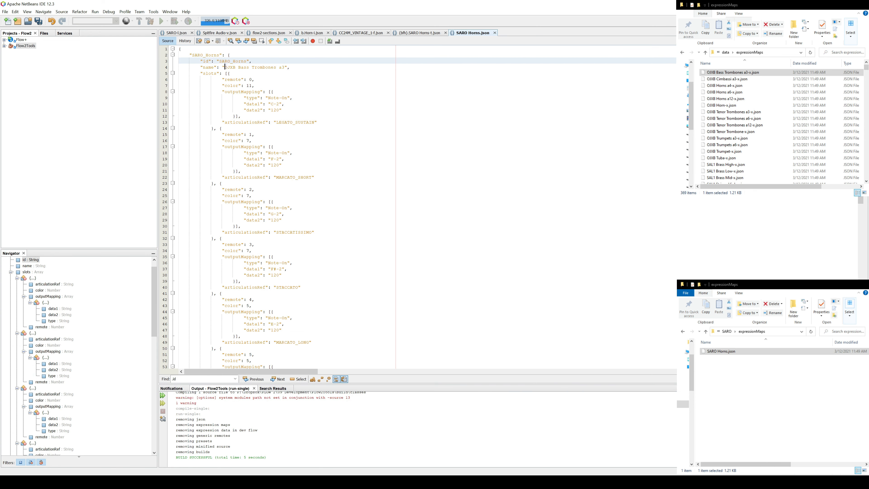
{"action": "mouse_move", "coordinate": [224, 67]}
{"action": "left_mouse_down"}
{"action": "mouse_move", "coordinate": [286, 67]}
{"action": "mouse_move", "coordinate": [238, 67]}
{"action": "left_mouse_up"}
{"action": "type", "text": "SARO_Horns"}
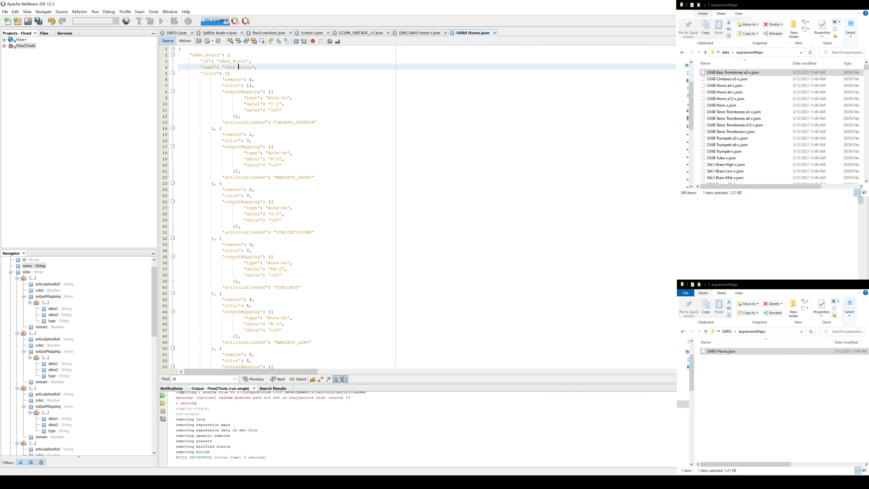
Step: Move the editor window to uncover the Cubase track inspector and delete every slot after the MARCATO_SHORT one
{"action": "key", "text": "Down"}
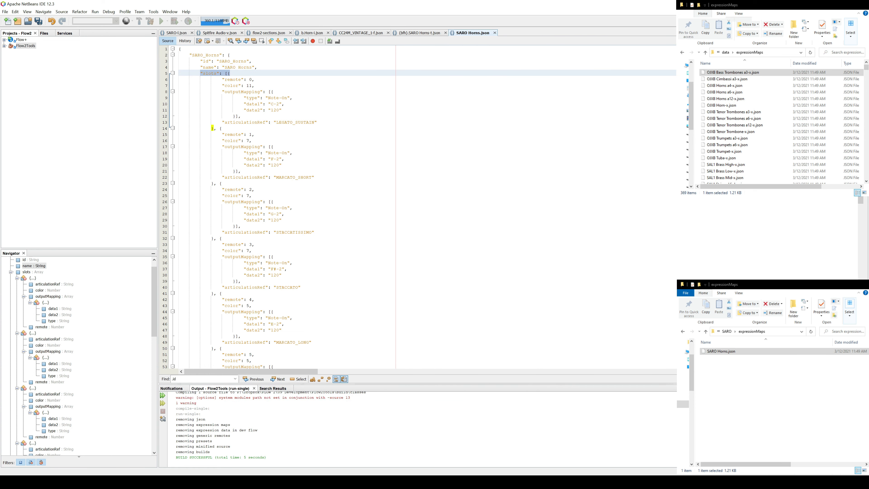
{"action": "scroll", "coordinate": [410, 206], "scroll_direction": "down", "scroll_amount": 1}
{"action": "left_click_drag", "start_coordinate": [258, 7], "coordinate": [509, 9]}
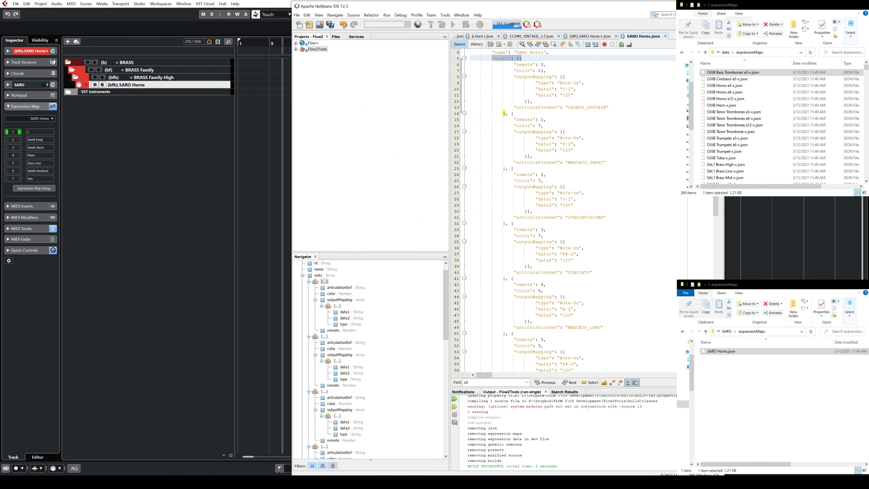
{"action": "scroll", "coordinate": [564, 212], "scroll_direction": "down", "scroll_amount": 14}
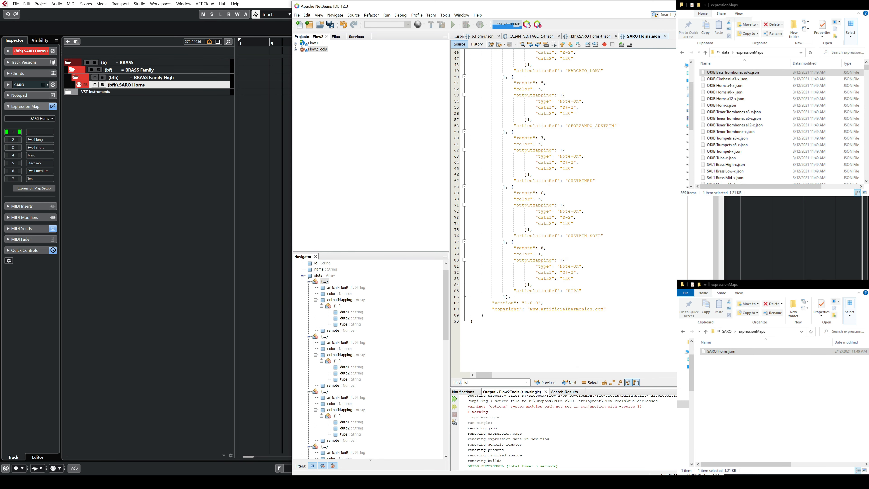
{"action": "left_click", "coordinate": [506, 297]}
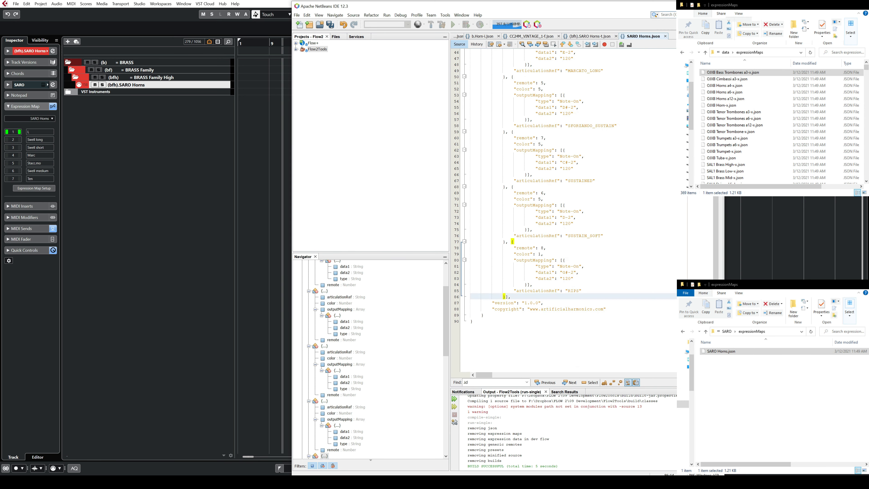
{"action": "scroll", "coordinate": [505, 297], "scroll_direction": "up", "scroll_amount": 15}
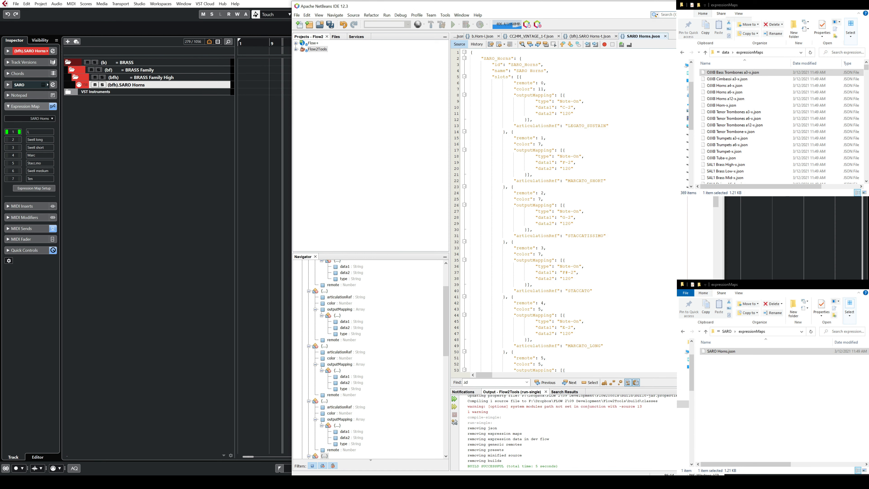
{"action": "left_click", "coordinate": [505, 187], "text": "shift"}
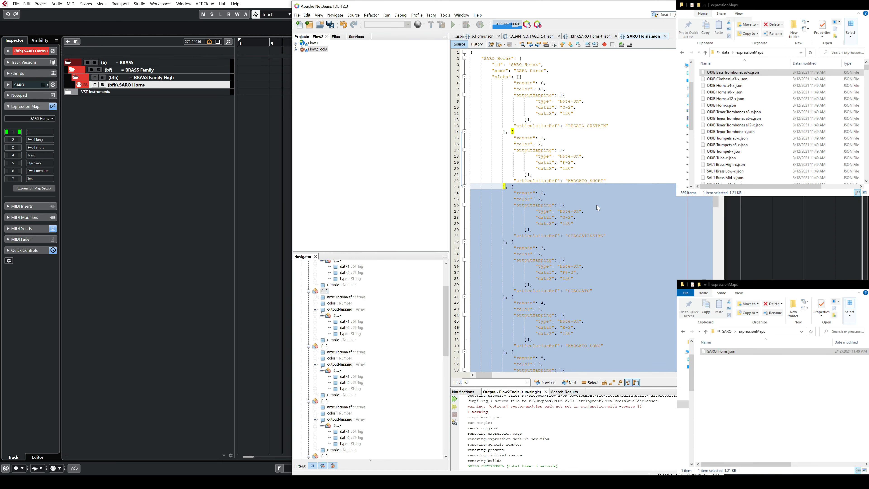
{"action": "key", "text": "Delete"}
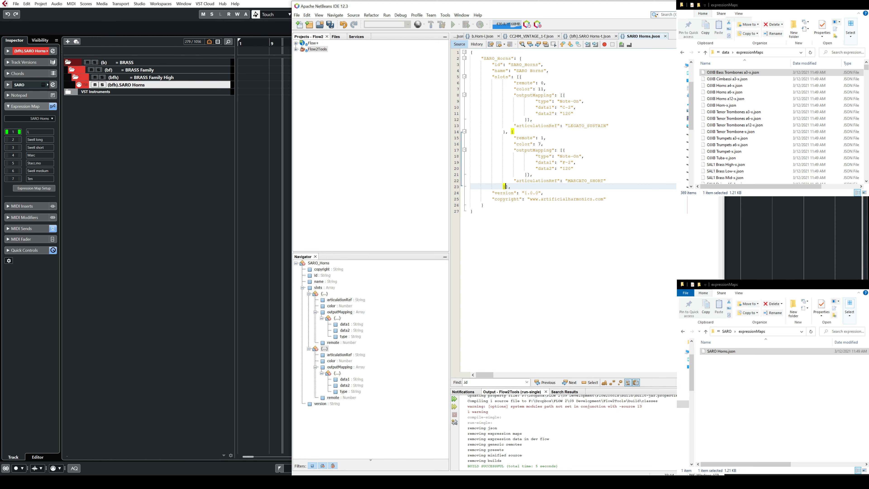
Step: Examine the remote numbers and the block boundaries of the two remaining slots
{"action": "left_click", "coordinate": [542, 82]}
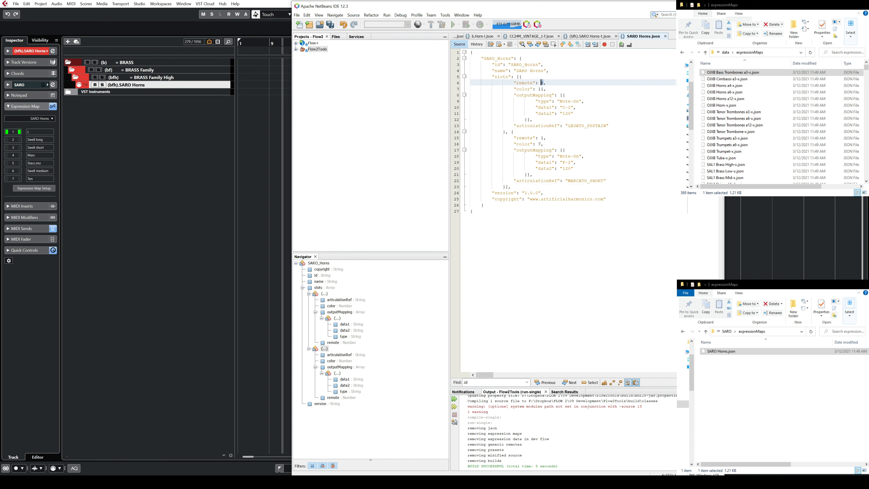
{"action": "left_click_drag", "start_coordinate": [544, 138], "coordinate": [541, 138]}
{"action": "left_click_drag", "start_coordinate": [544, 83], "coordinate": [541, 83]}
{"action": "left_click_drag", "start_coordinate": [540, 138], "coordinate": [544, 138]}
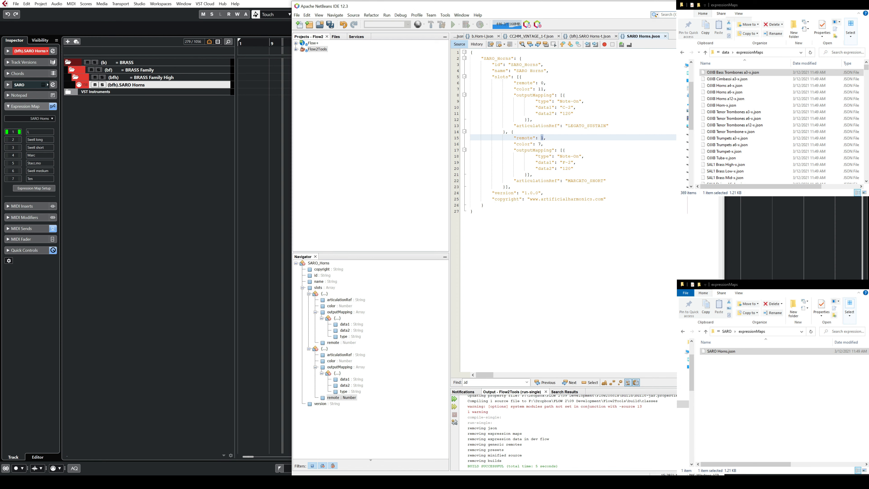
{"action": "left_click_drag", "start_coordinate": [519, 77], "coordinate": [505, 132]}
{"action": "left_click", "coordinate": [512, 132]}
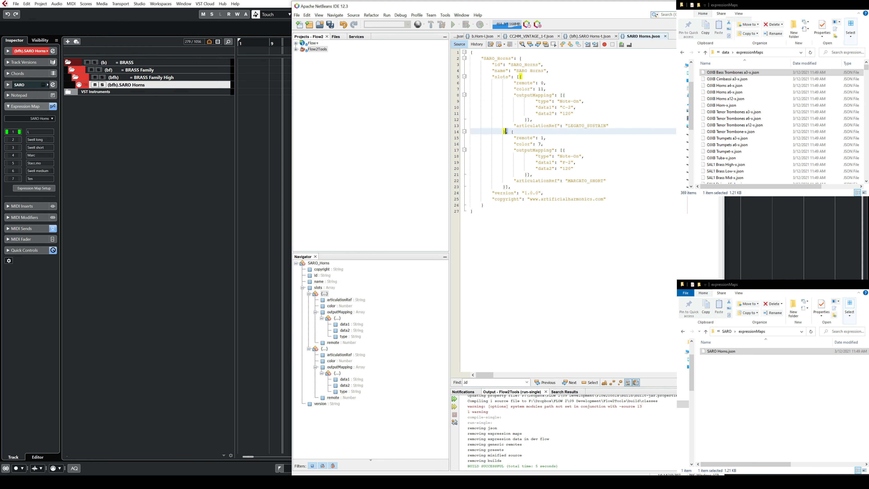
{"action": "left_click_drag", "start_coordinate": [512, 132], "coordinate": [510, 186]}
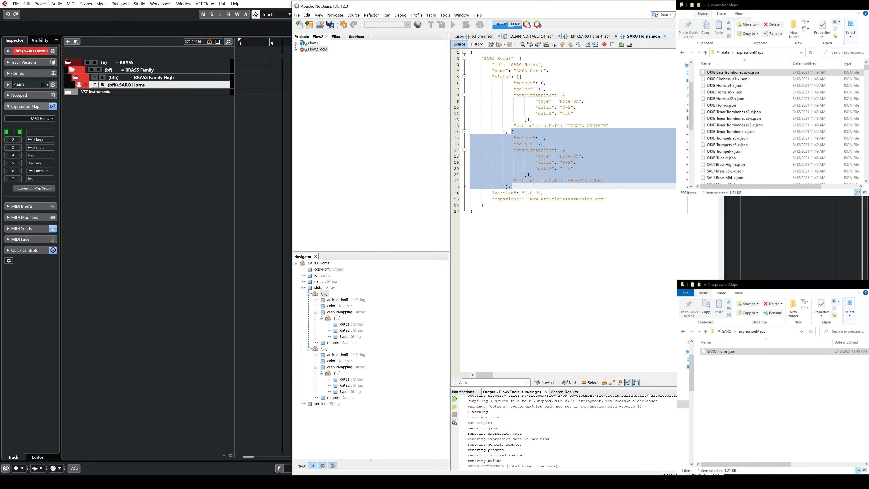
{"action": "left_click", "coordinate": [554, 144]}
Step: Examine the color, outputMapping and Note-On type entries of the first slot
{"action": "left_click", "coordinate": [539, 89]}
{"action": "double_click", "coordinate": [539, 89]}
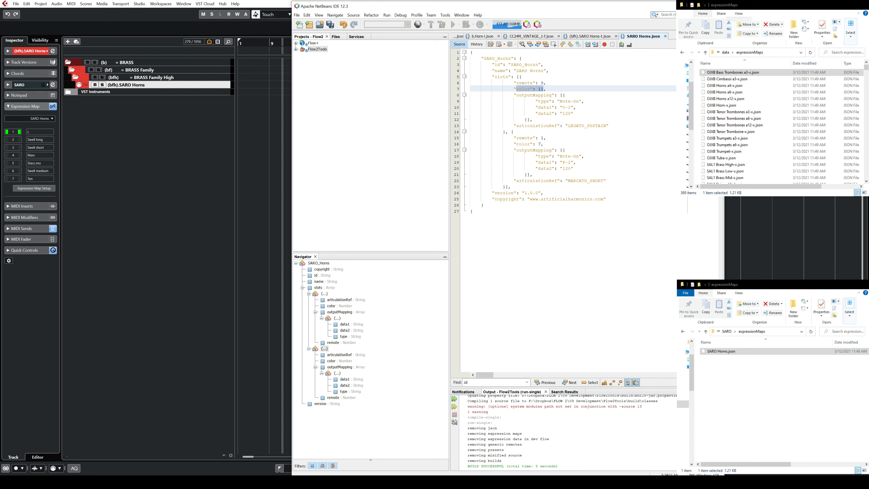
{"action": "left_click", "coordinate": [541, 102]}
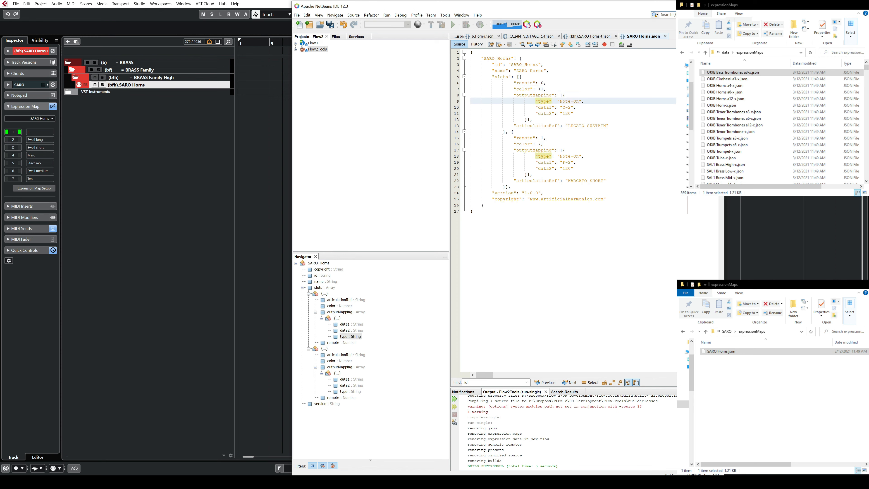
{"action": "double_click", "coordinate": [541, 88]}
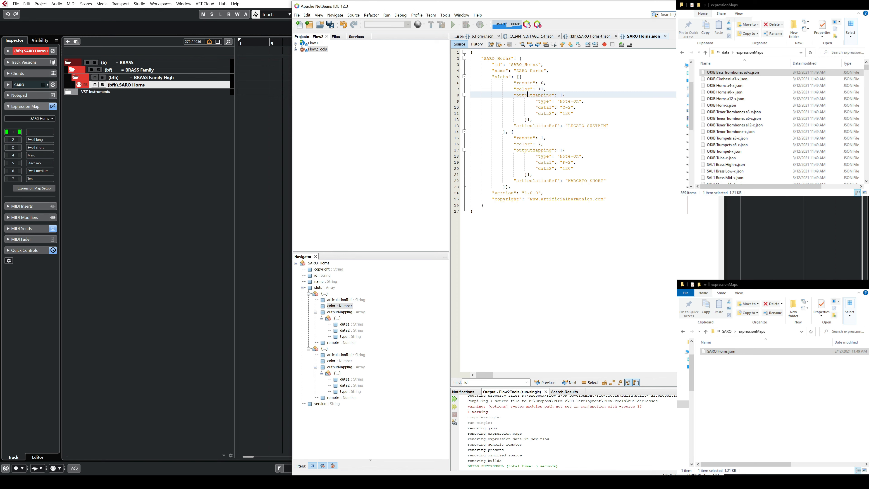
{"action": "double_click", "coordinate": [523, 96]}
{"action": "left_click_drag", "start_coordinate": [523, 95], "coordinate": [541, 120]}
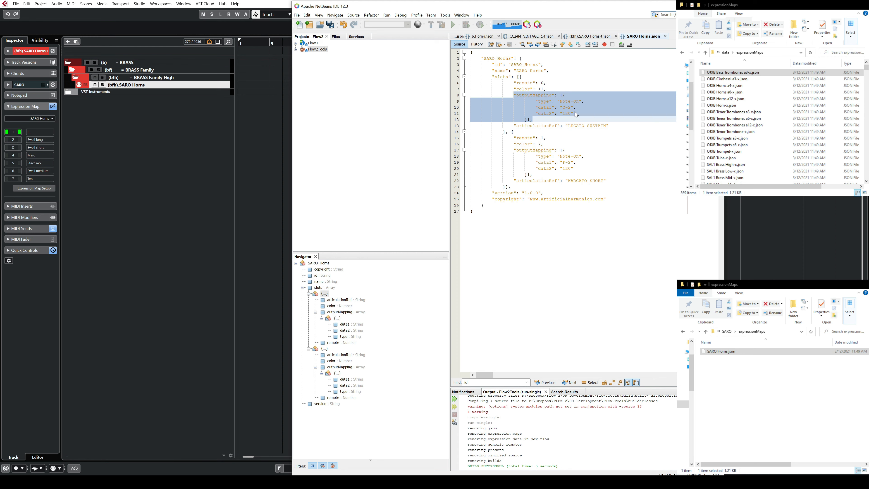
{"action": "left_click", "coordinate": [575, 119]}
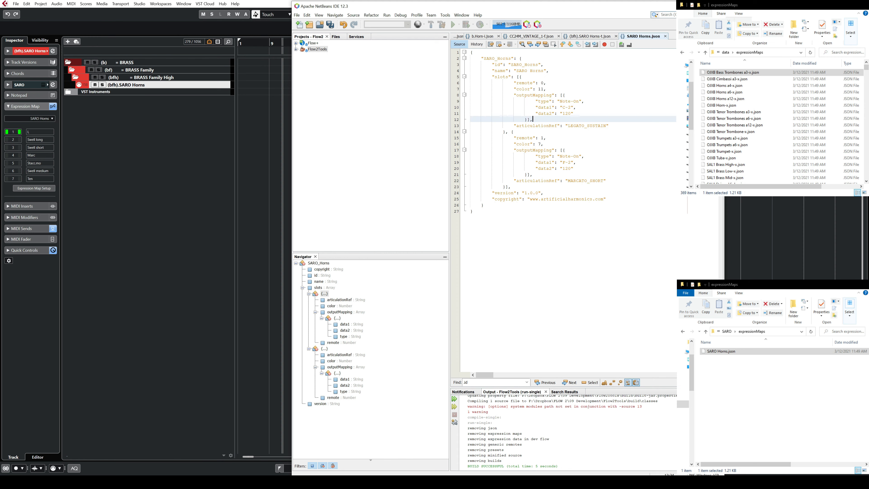
{"action": "left_click_drag", "start_coordinate": [559, 101], "coordinate": [579, 102]}
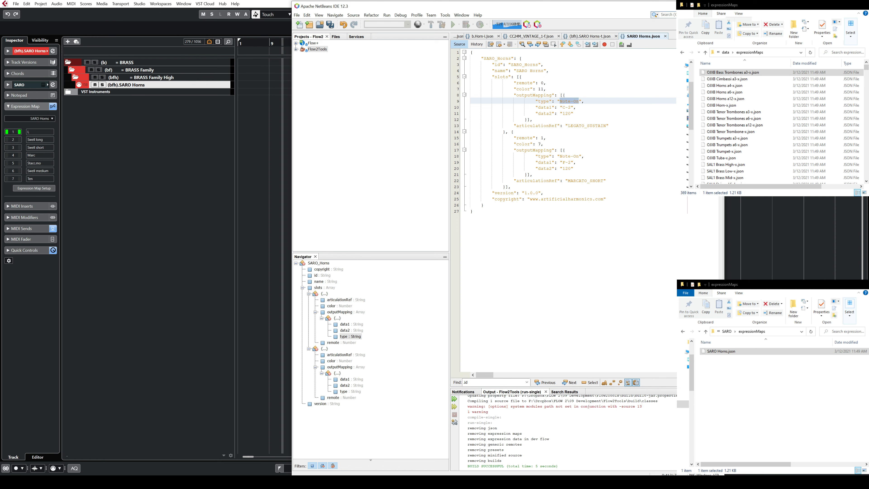
{"action": "left_click_drag", "start_coordinate": [514, 95], "coordinate": [579, 102]}
{"action": "left_click", "coordinate": [588, 121]}
{"action": "left_click", "coordinate": [586, 120]}
{"action": "left_click", "coordinate": [563, 114]}
Step: Switch to Cubase, open the Expression Map Setup and view the output mapping of the Swell long slot in SARO Horns
{"action": "left_click", "coordinate": [42, 189]}
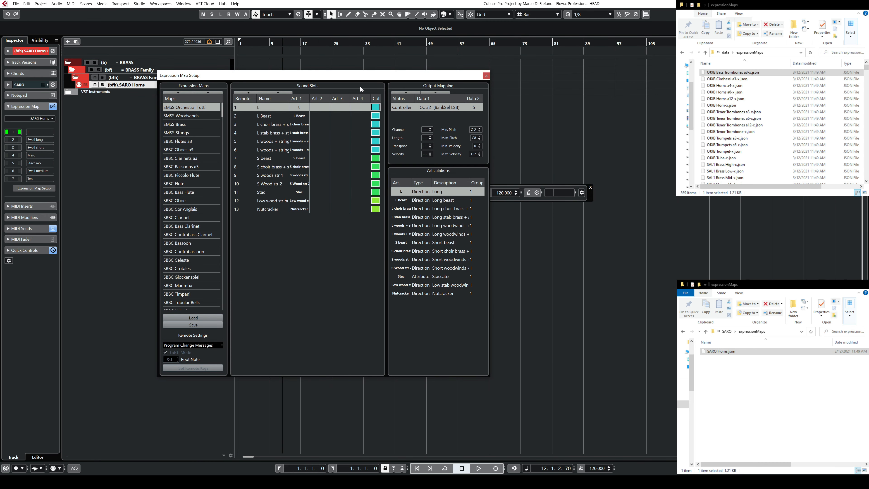
{"action": "left_click_drag", "start_coordinate": [223, 116], "coordinate": [225, 316]}
{"action": "left_click", "coordinate": [191, 260]}
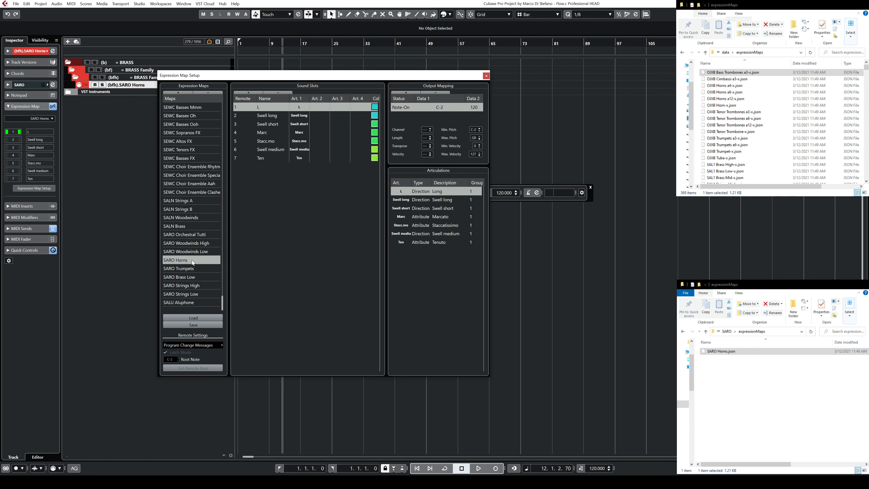
{"action": "left_click_drag", "start_coordinate": [389, 76], "coordinate": [306, 84]}
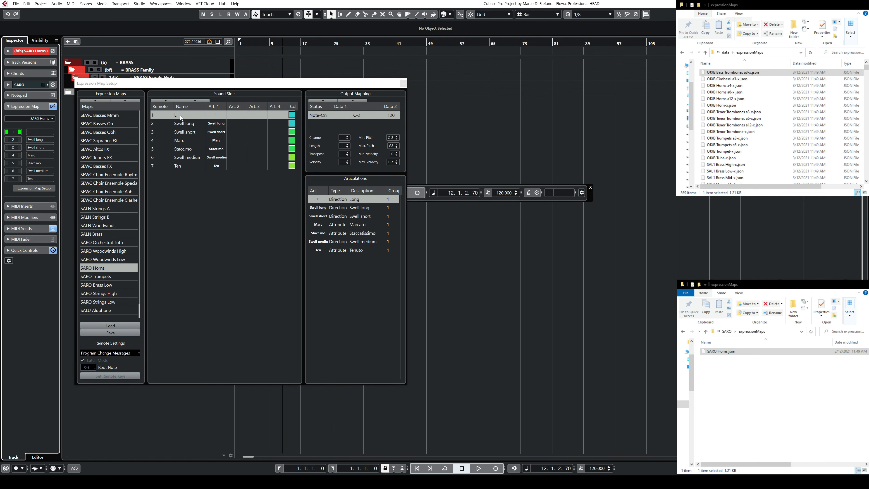
{"action": "left_click", "coordinate": [190, 127]}
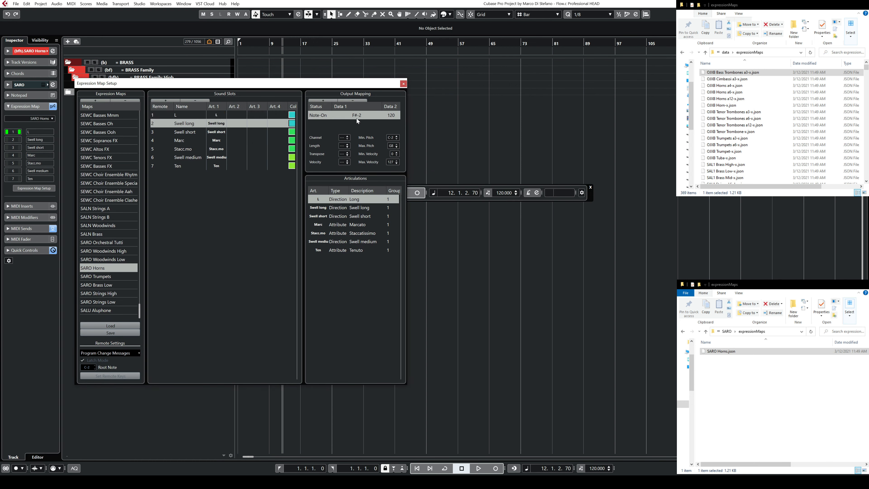
Step: Return to NetBeans and set the second slot's data1 value to F#-2
{"action": "left_click", "coordinate": [316, 482]}
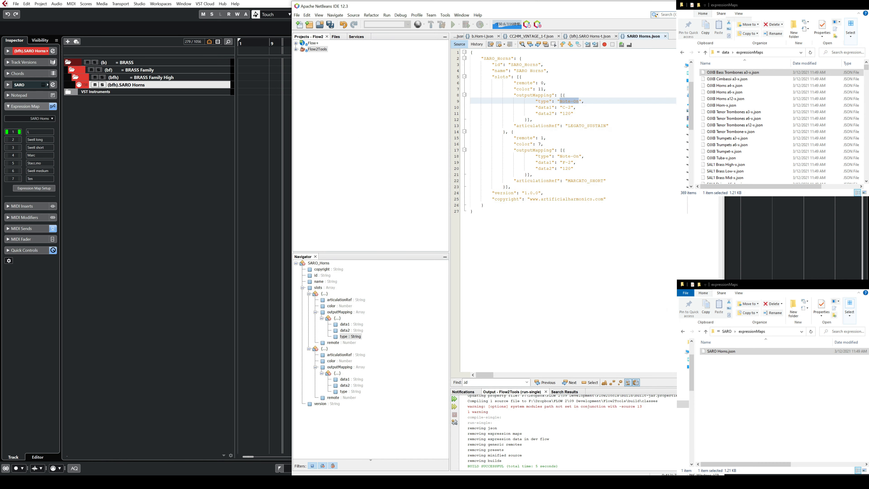
{"action": "left_click", "coordinate": [547, 137]}
{"action": "left_click", "coordinate": [568, 162]}
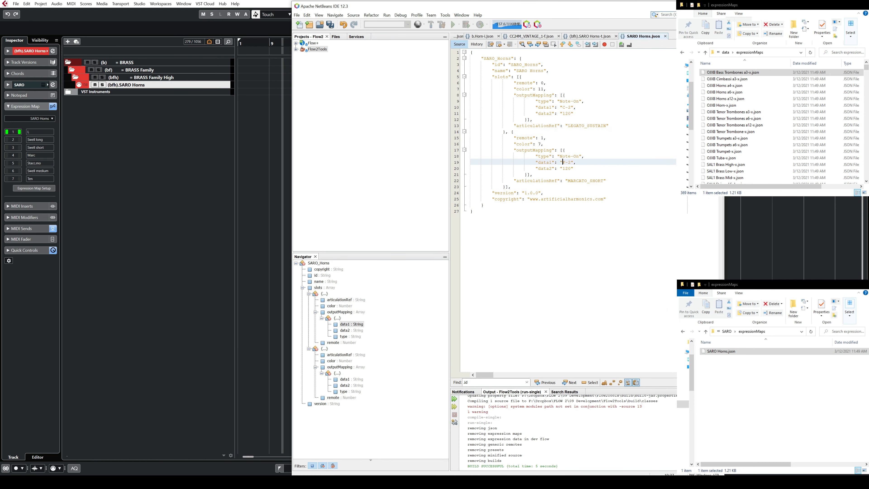
{"action": "type", "text": "#"}
Step: Highlight the first slot's articulationRef key and open the articulations folder of the Flow+ 1.0.2 data to browse its files
{"action": "left_click", "coordinate": [532, 126]}
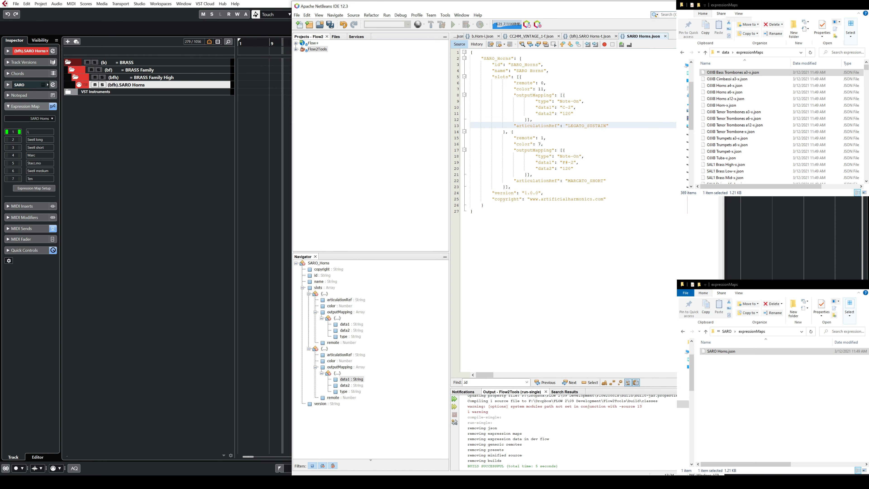
{"action": "double_click", "coordinate": [534, 125]}
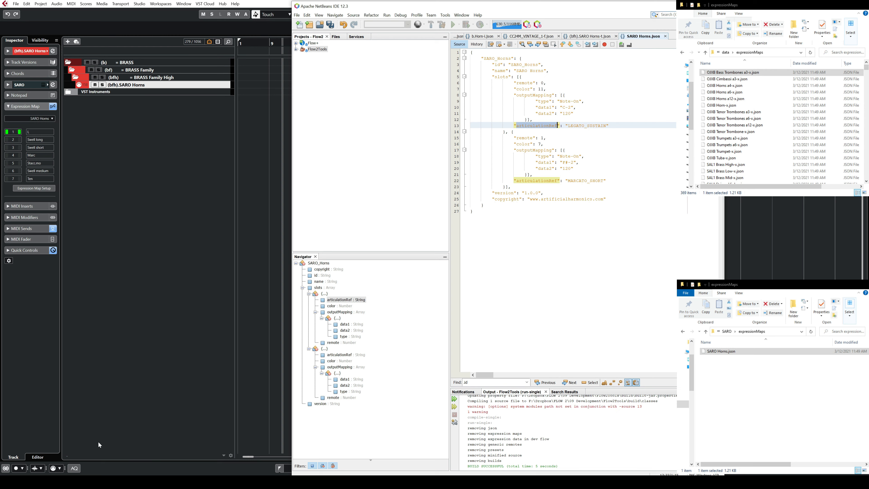
{"action": "left_click", "coordinate": [728, 52]}
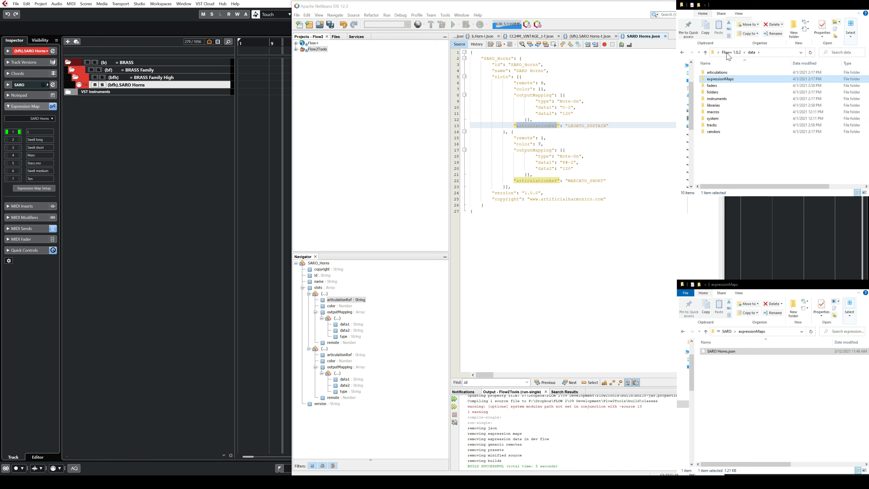
{"action": "double_click", "coordinate": [731, 72]}
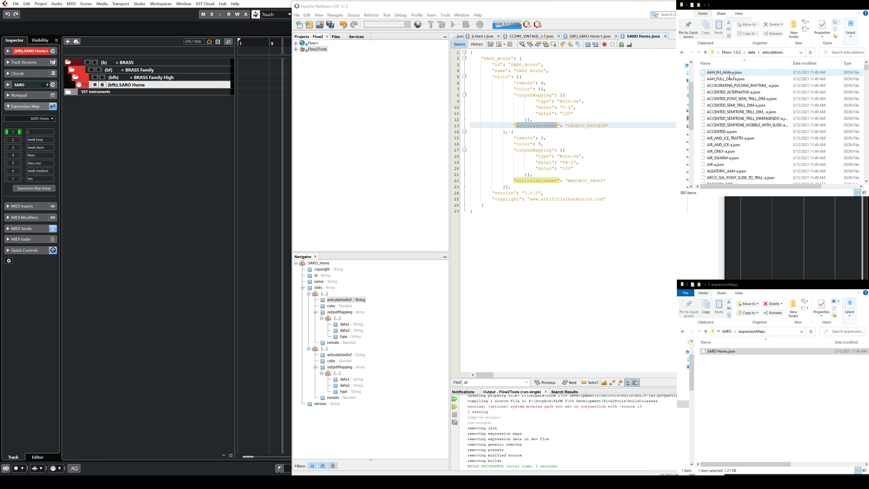
{"action": "scroll", "coordinate": [865, 81], "scroll_direction": "down", "scroll_amount": 20}
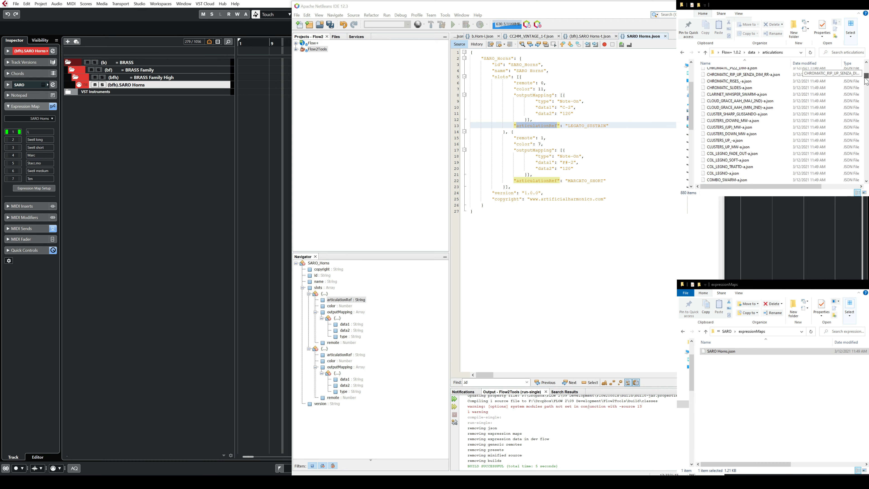
{"action": "left_click_drag", "start_coordinate": [865, 81], "coordinate": [863, 126]}
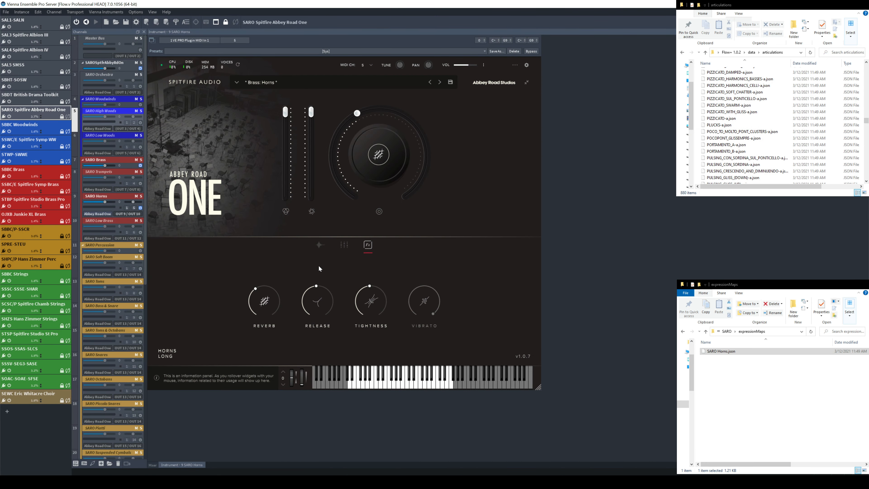
Step: Switch to Vienna Ensemble Pro and view the articulations of the Abbey Road One horns
{"action": "left_click", "coordinate": [320, 245]}
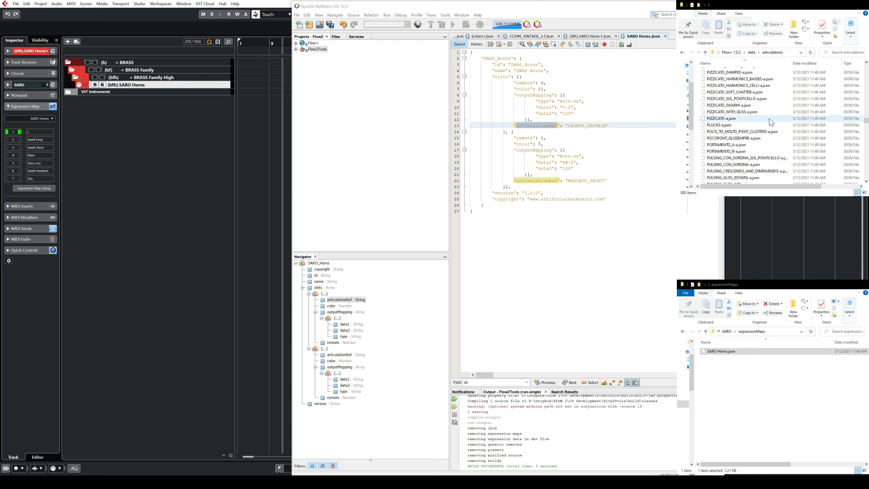
Step: Copy LONG-a.json from the Flow+ articulations folder into the articulations folder of SARO on the desktop
{"action": "scroll", "coordinate": [730, 106], "scroll_direction": "up", "scroll_amount": 5}
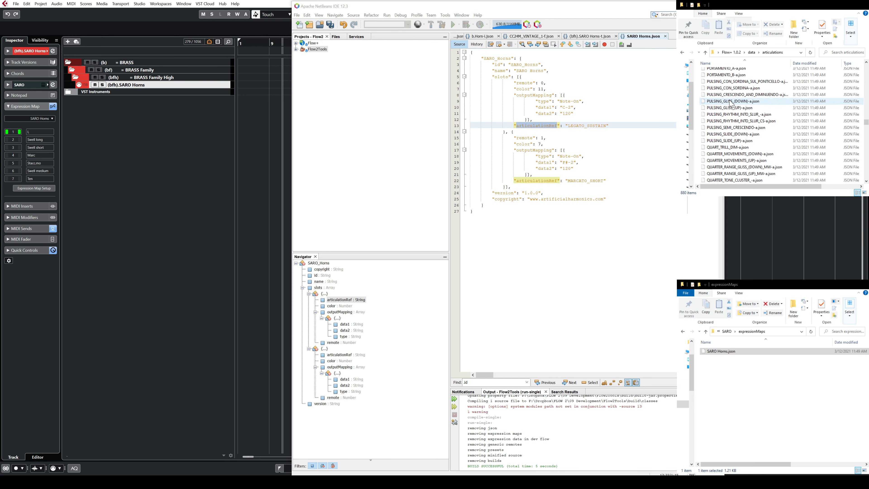
{"action": "left_click", "coordinate": [729, 103]}
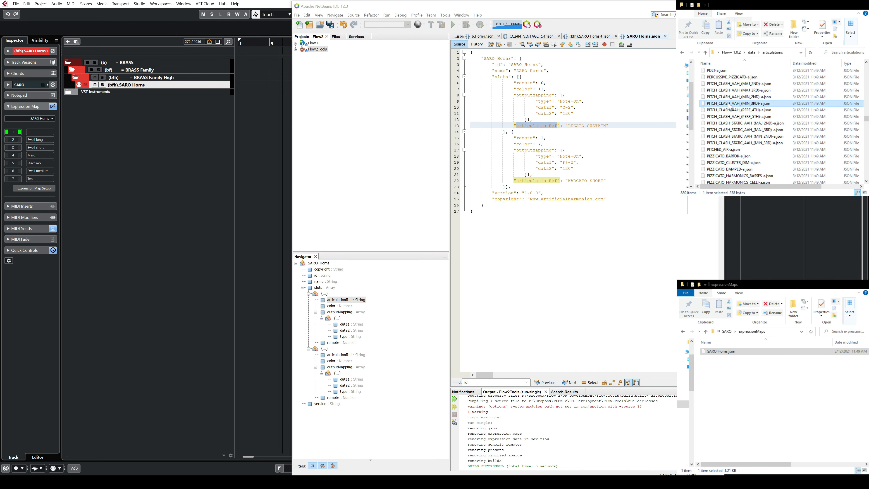
{"action": "key", "text": "l"}
{"action": "key", "text": "l"}
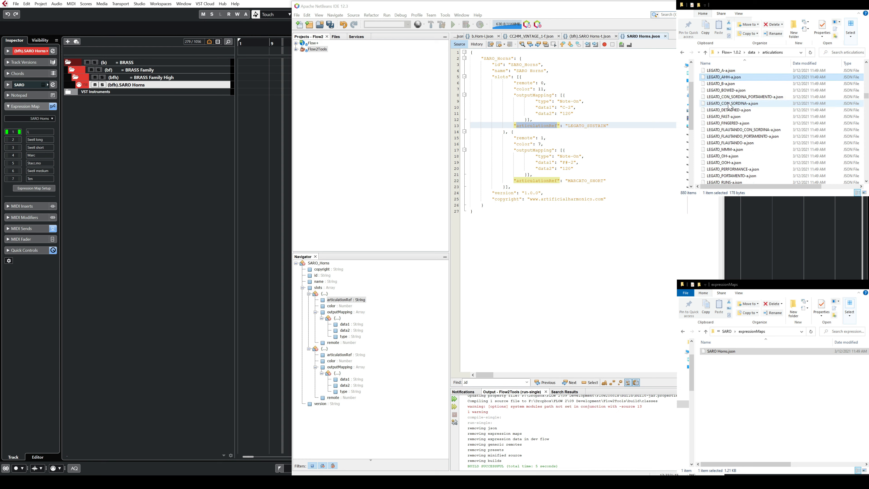
{"action": "scroll", "coordinate": [730, 106], "scroll_direction": "down", "scroll_amount": 10}
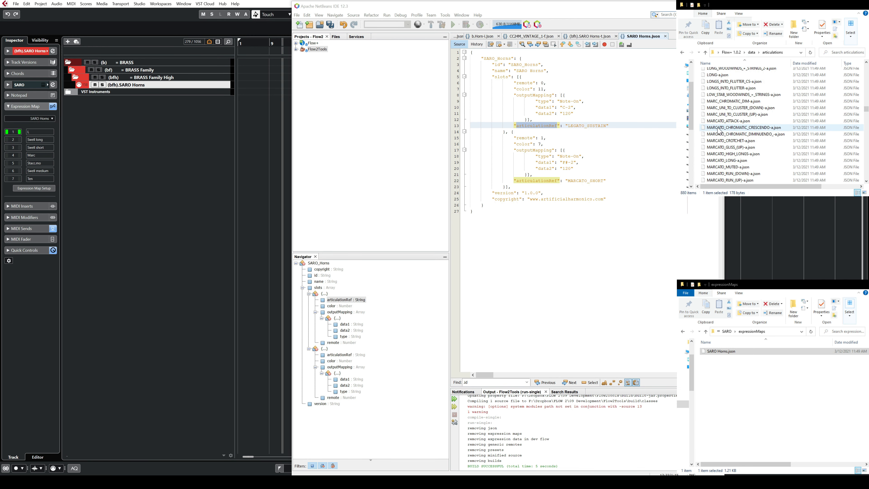
{"action": "scroll", "coordinate": [719, 131], "scroll_direction": "up", "scroll_amount": 2}
{"action": "left_click", "coordinate": [732, 110]}
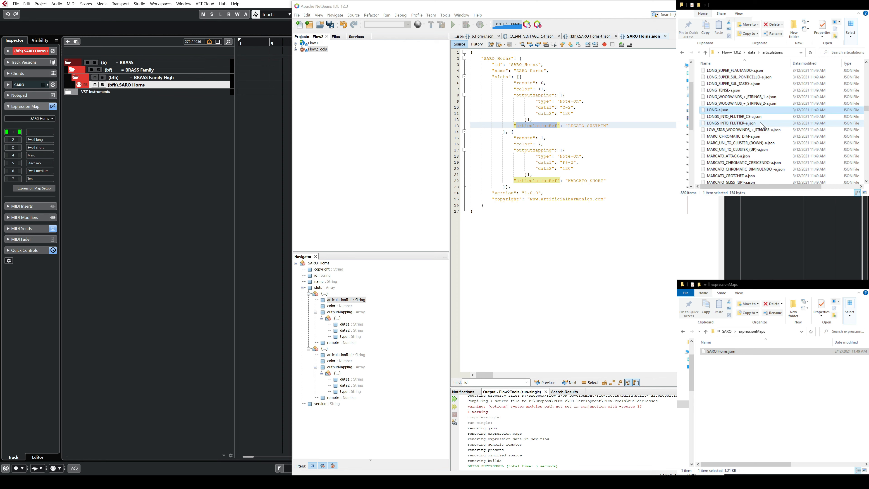
{"action": "left_click", "coordinate": [726, 331]}
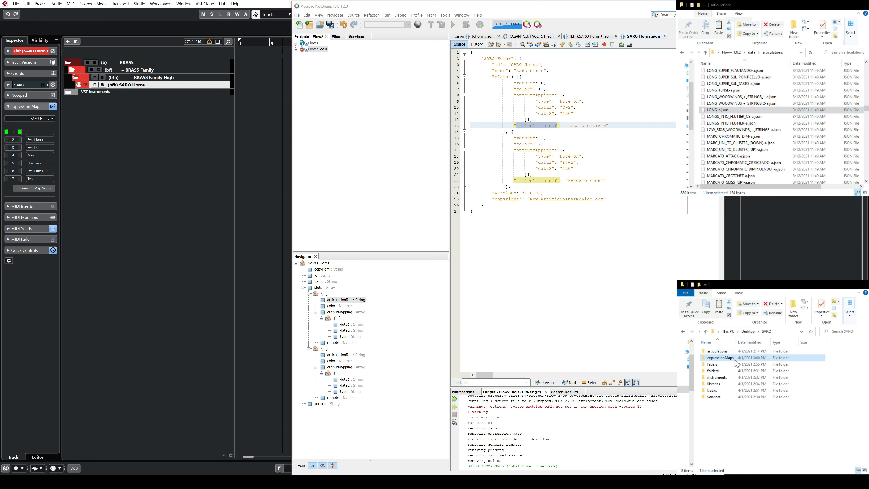
{"action": "left_click", "coordinate": [730, 351]}
{"action": "double_click", "coordinate": [730, 352]}
{"action": "key", "text": "ctrl+v"}
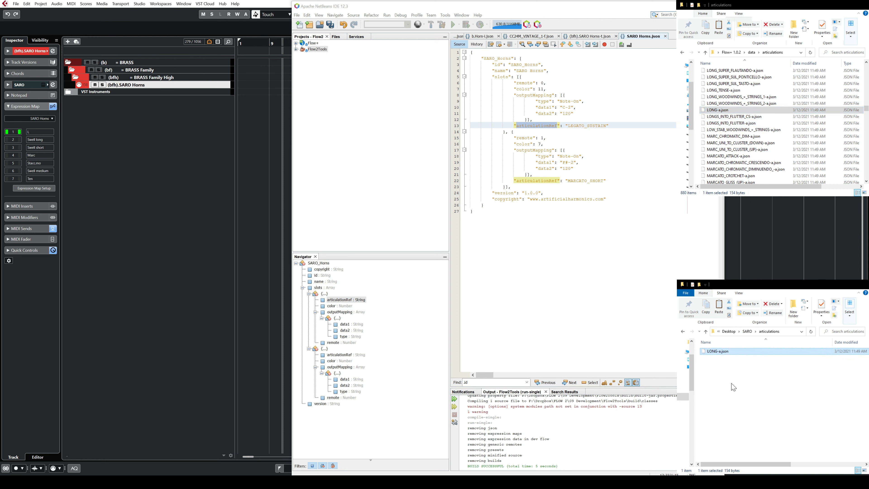
Step: Select the first slot's articulationRef value, then open the copied LONG-a.json in NetBeans, format its code and select its id
{"action": "left_click", "coordinate": [548, 138]}
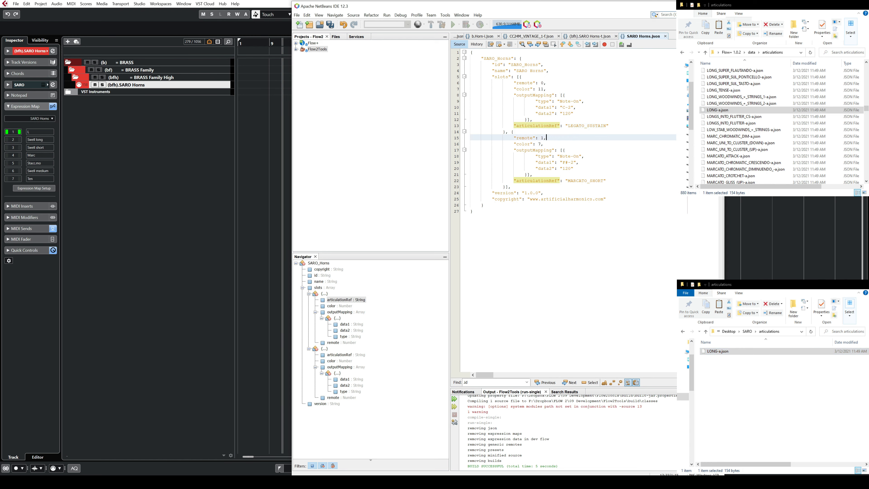
{"action": "left_click_drag", "start_coordinate": [568, 126], "coordinate": [606, 126]}
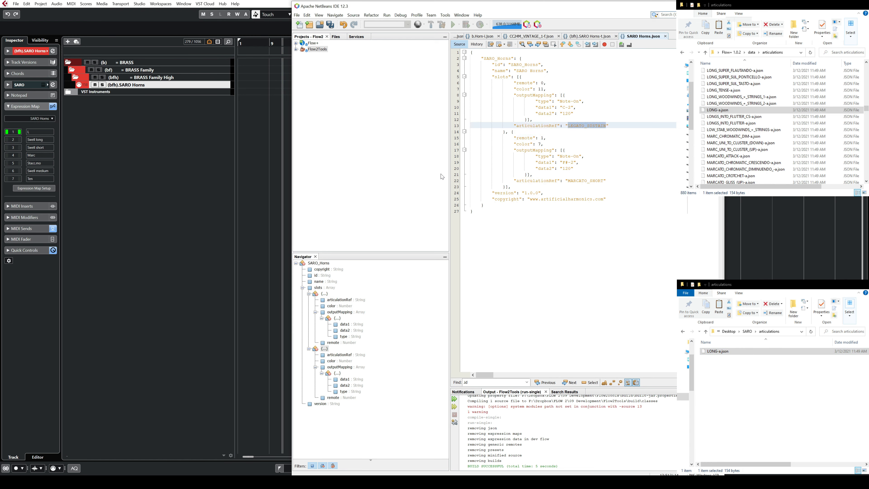
{"action": "left_click", "coordinate": [719, 358]}
{"action": "left_click_drag", "start_coordinate": [718, 351], "coordinate": [518, 156]}
{"action": "right_click", "coordinate": [517, 120]}
{"action": "left_click", "coordinate": [534, 143]}
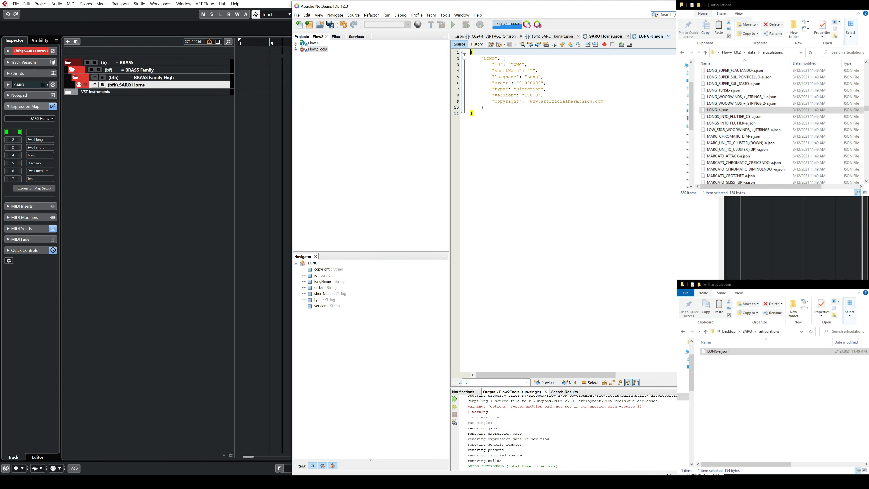
Step: Return to SARO Horns.json, set the first slot's articulationRef to LONG and save the file
{"action": "left_click", "coordinate": [604, 37]}
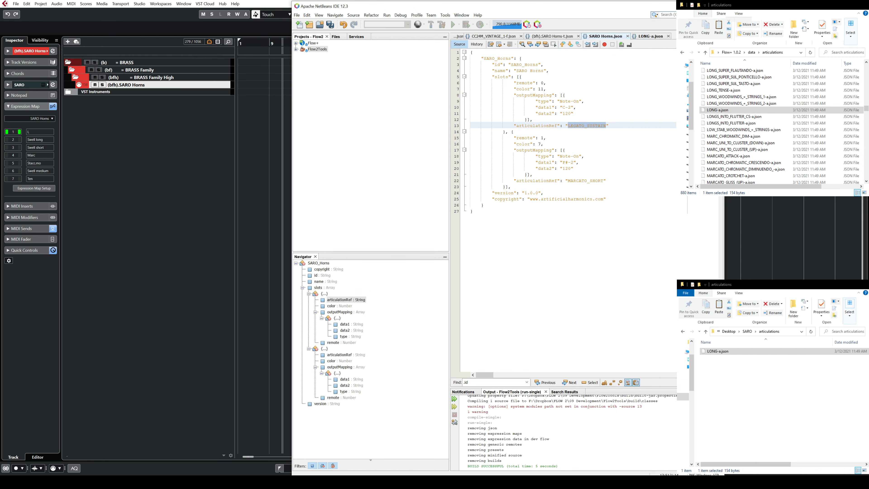
{"action": "type", "text": "LONG"}
{"action": "left_click", "coordinate": [547, 137]}
{"action": "key", "text": "ctrl+s"}
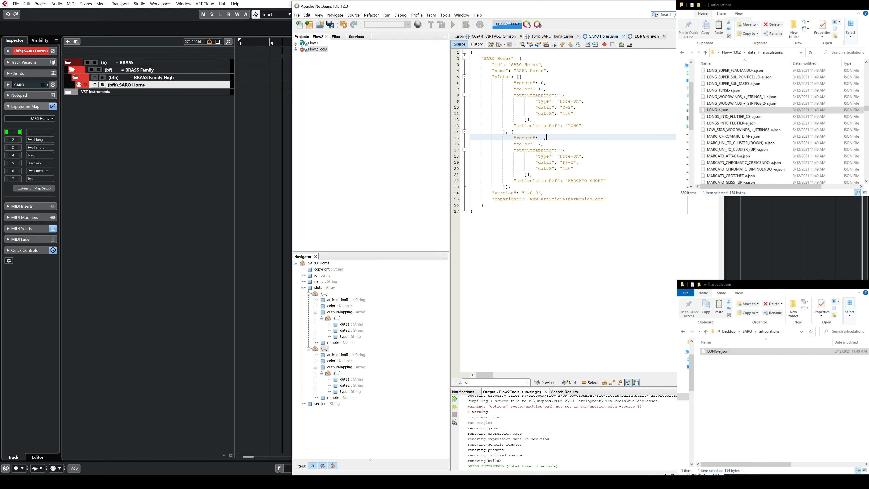
Step: Find SWELL-a.json in the Flow+ articulations folder and copy it into the SARO articulations folder
{"action": "scroll", "coordinate": [755, 113], "scroll_direction": "down", "scroll_amount": 6}
{"action": "scroll", "coordinate": [755, 130], "scroll_direction": "down", "scroll_amount": 20}
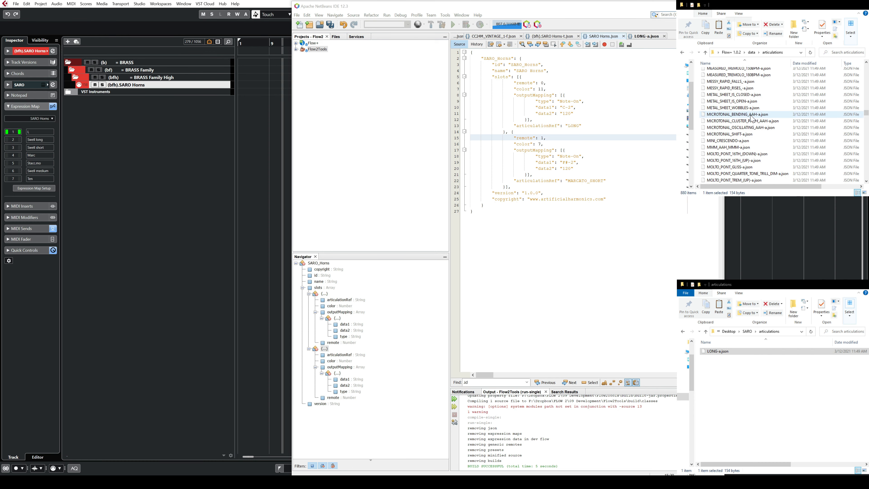
{"action": "scroll", "coordinate": [750, 146], "scroll_direction": "down", "scroll_amount": 15}
{"action": "left_click", "coordinate": [727, 148]}
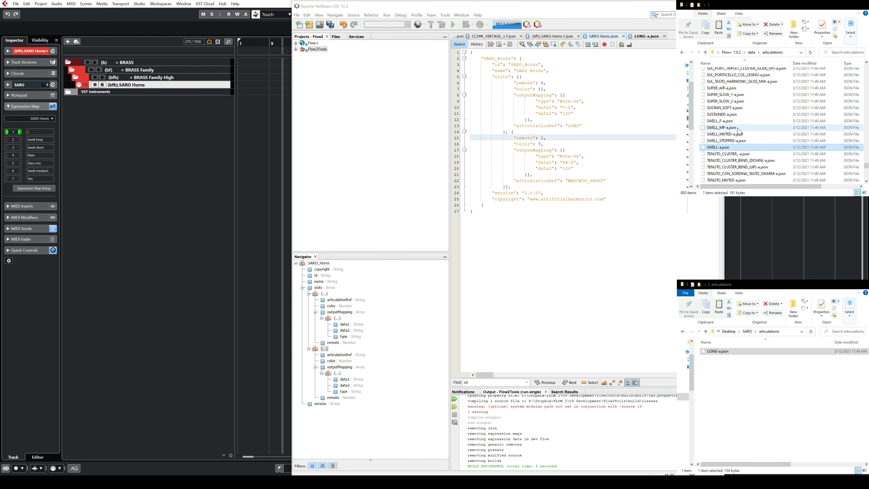
{"action": "left_click", "coordinate": [727, 121]}
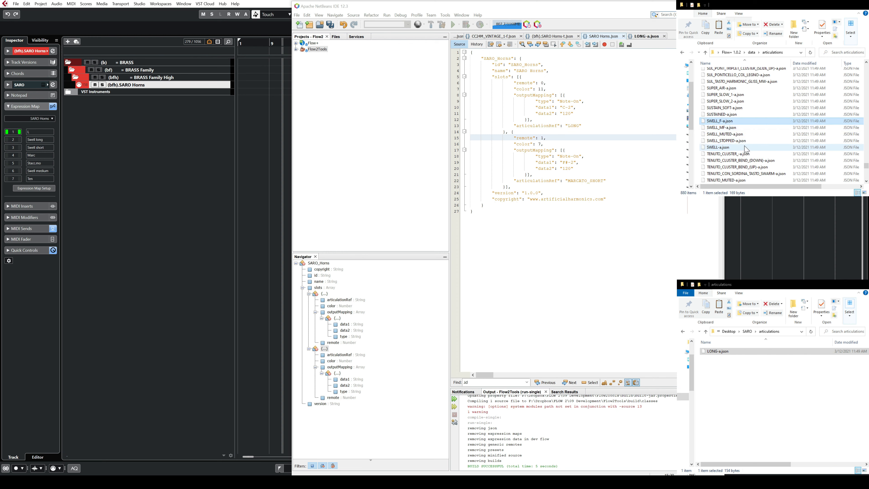
{"action": "key", "text": "Down"}
{"action": "key", "text": "Down"}
{"action": "key", "text": "Down"}
{"action": "key", "text": "Down"}
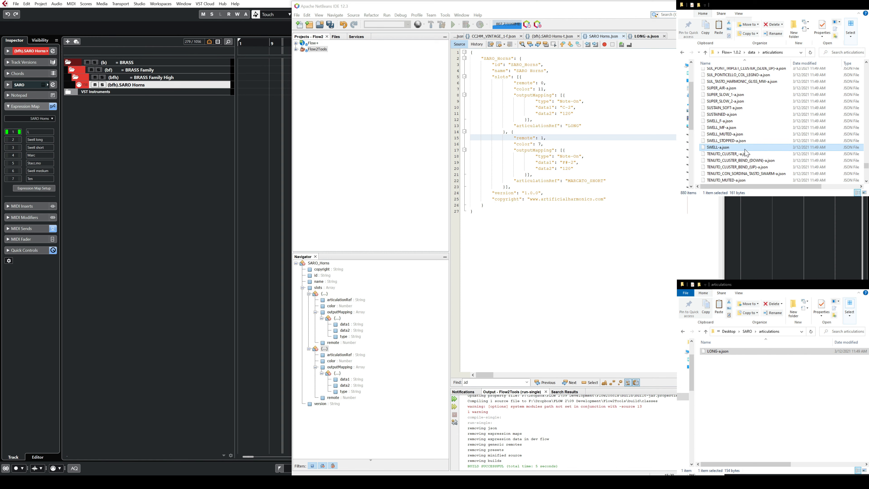
{"action": "left_click_drag", "start_coordinate": [733, 151], "coordinate": [758, 384]}
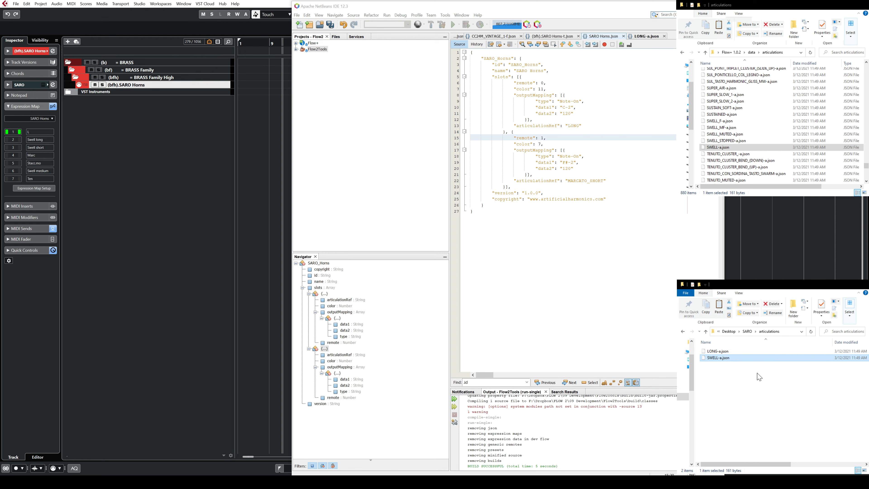
Step: Rename the SWELL-a.json copy as SWELL_LONG-a.json
{"action": "left_click", "coordinate": [717, 359]}
{"action": "left_click", "coordinate": [720, 358]}
{"action": "type", "text": "_LONG"}
{"action": "key", "text": "Return"}
Step: Open SWELL_LONG-a.json in NetBeans, format its code and maximize the editor window
{"action": "double_click", "coordinate": [732, 357]}
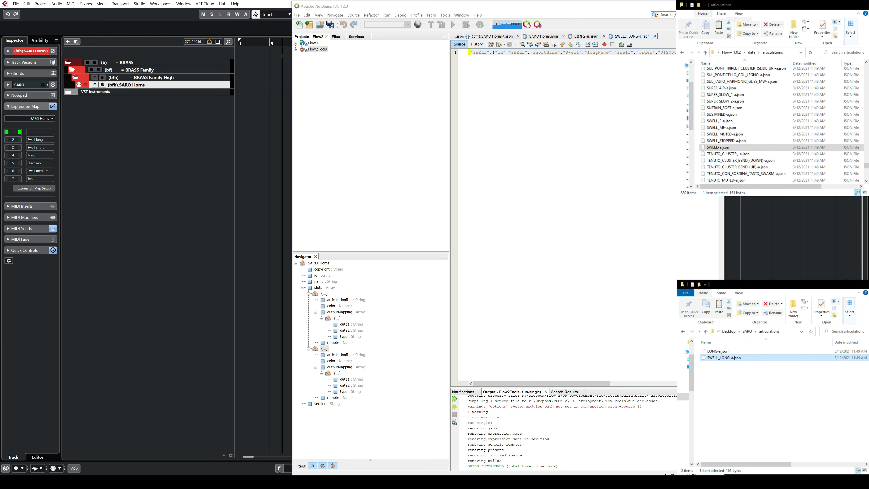
{"action": "right_click", "coordinate": [535, 107]}
{"action": "left_click", "coordinate": [564, 131]}
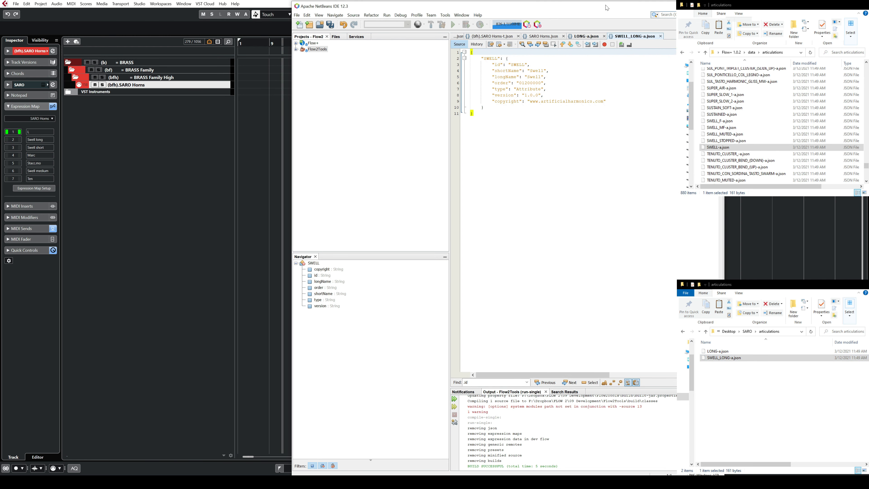
{"action": "double_click", "coordinate": [612, 7]}
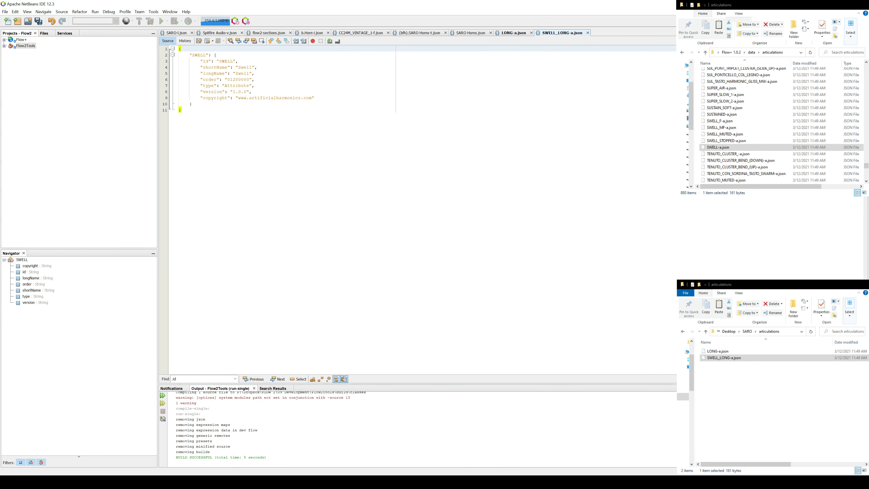
Step: Set both the top-level key and the id of the articulation to SWELL_LONG
{"action": "left_click", "coordinate": [209, 55]}
{"action": "type", "text": "_L"}
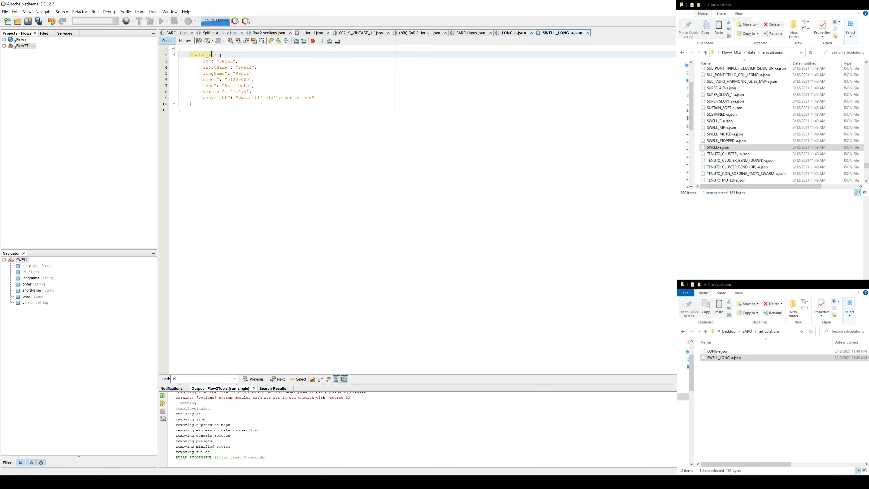
{"action": "type", "text": "ONG"}
{"action": "left_click", "coordinate": [222, 61]}
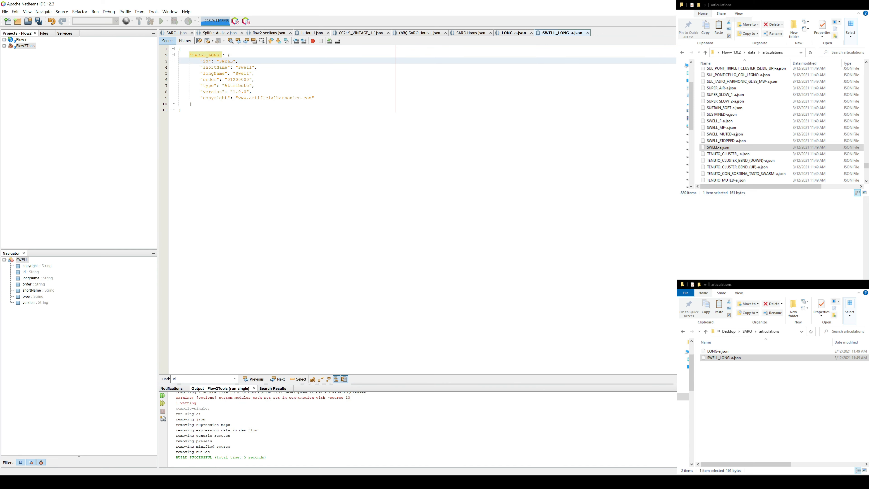
{"action": "type", "text": "_LONG"}
Step: Set the articulation's shortName to "Swell L" and its longName to "Swell Long"
{"action": "left_click", "coordinate": [249, 66]}
{"action": "left_click", "coordinate": [252, 73]}
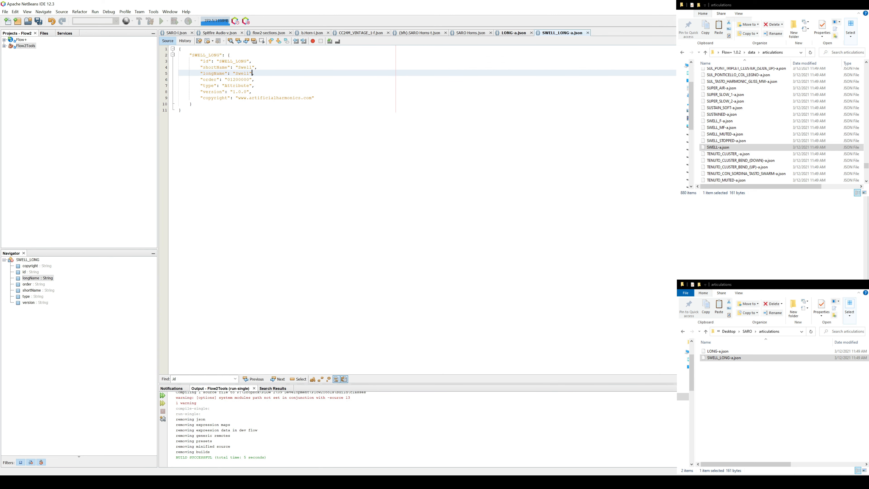
{"action": "left_click", "coordinate": [251, 67]}
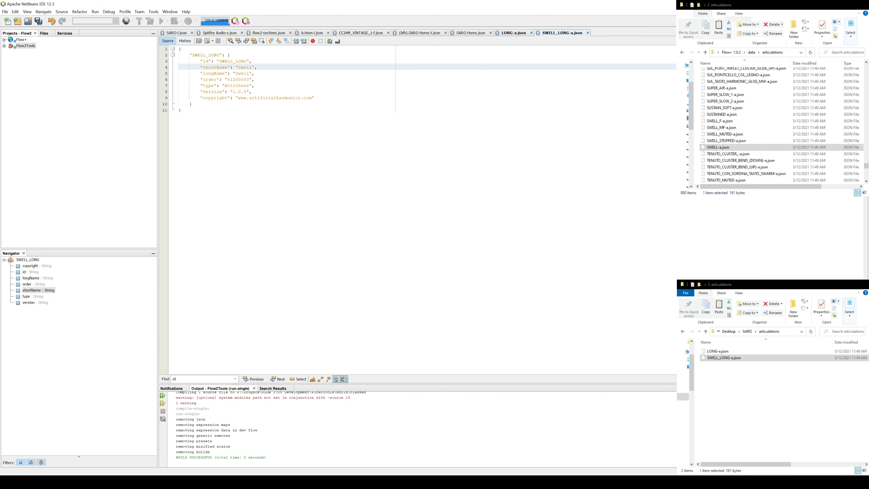
{"action": "left_click", "coordinate": [252, 73]}
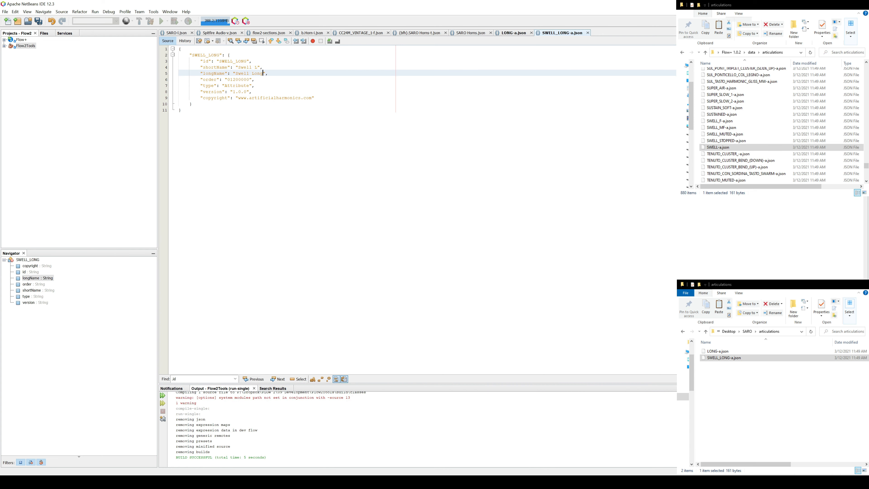
Step: Examine the order and type entries of the SWELL_LONG articulation
{"action": "left_click_drag", "start_coordinate": [201, 80], "coordinate": [256, 79]}
{"action": "left_click", "coordinate": [255, 86]}
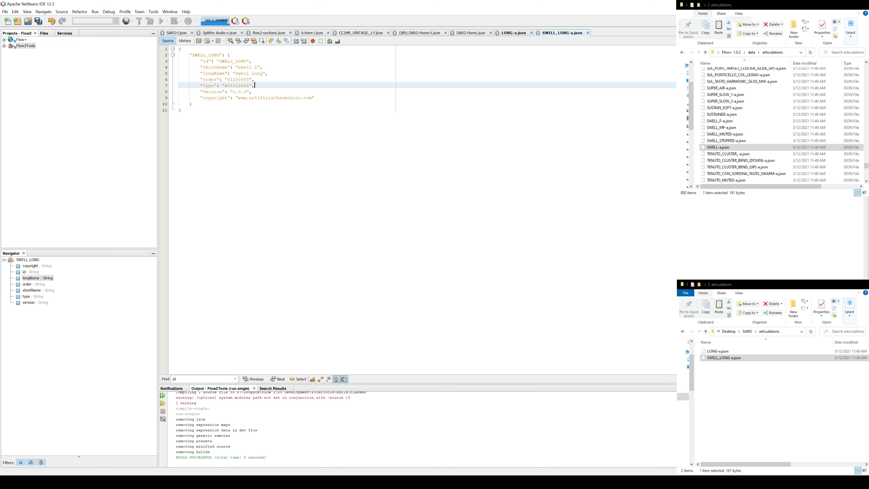
{"action": "left_click_drag", "start_coordinate": [200, 79], "coordinate": [255, 79]}
{"action": "left_click", "coordinate": [229, 79]}
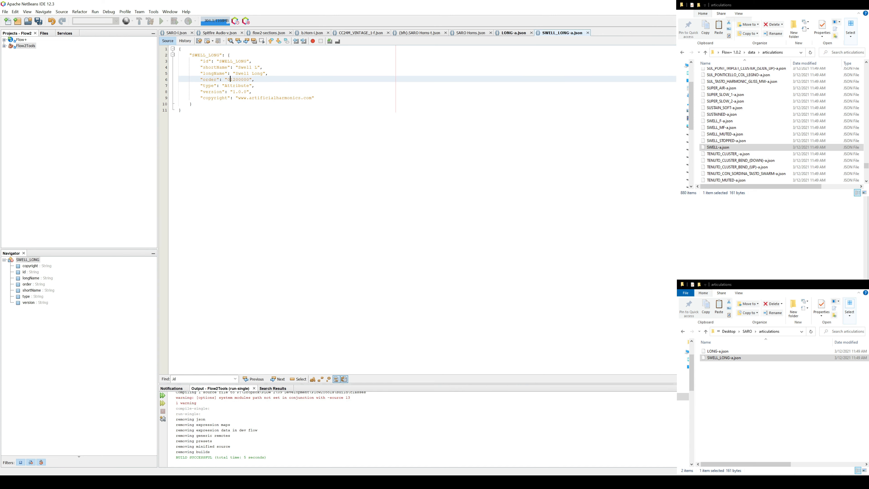
{"action": "left_click_drag", "start_coordinate": [201, 79], "coordinate": [250, 86]}
{"action": "left_click", "coordinate": [255, 98]}
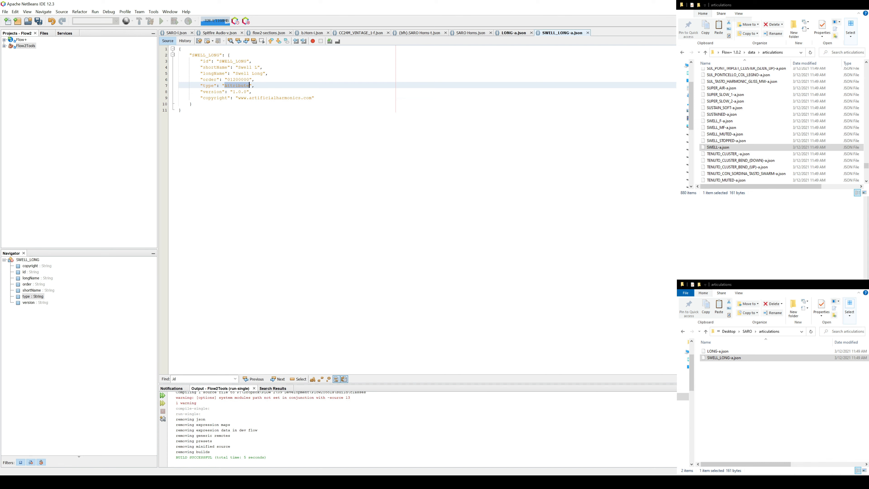
Step: Set the SWELL_LONG articulation's type to Direction and save SWELL_LONG-a.json
{"action": "type", "text": "Direction"}
{"action": "key", "text": "ctrl+s"}
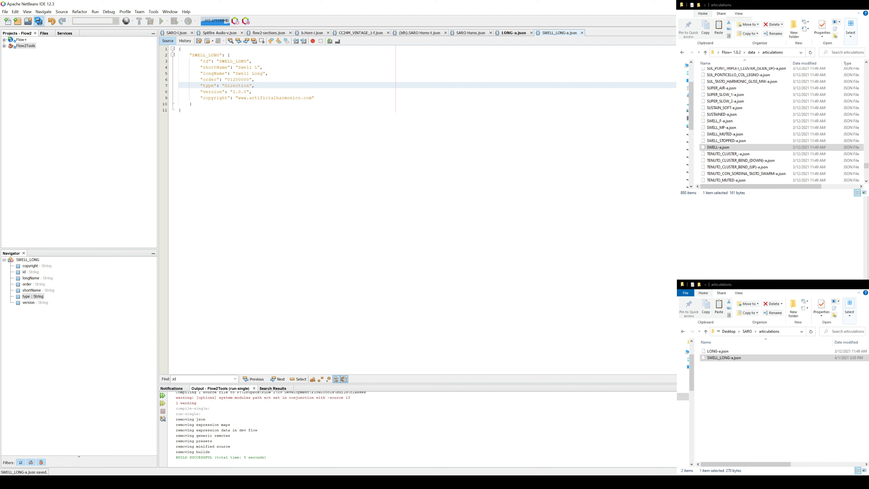
Step: Set the second slot's articulationRef in SARO Horns.json to SWELL_LONG, using the articulation's id, and save the file
{"action": "double_click", "coordinate": [236, 61]}
{"action": "key", "text": "ctrl+c"}
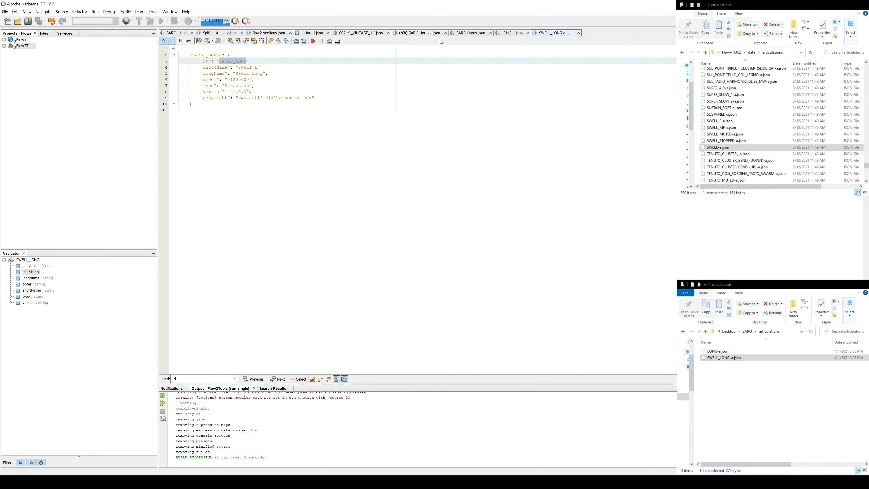
{"action": "left_click", "coordinate": [470, 34]}
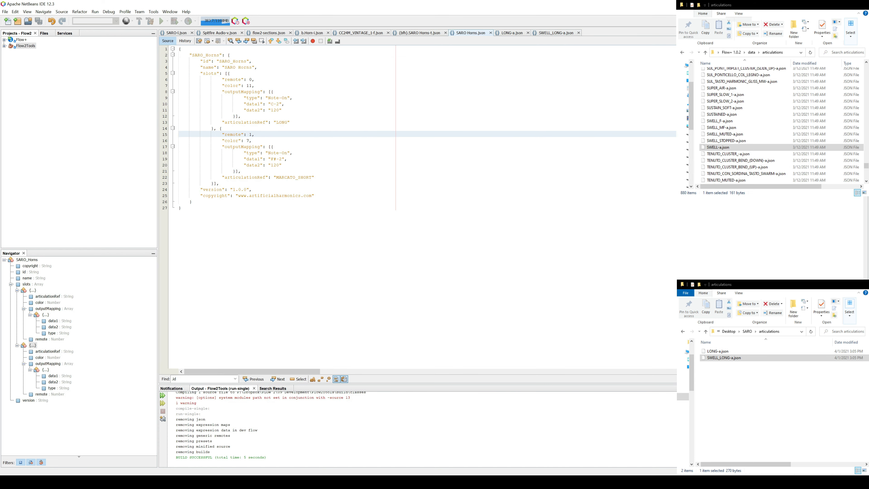
{"action": "double_click", "coordinate": [290, 178]}
{"action": "key", "text": "ctrl+v"}
{"action": "key", "text": "ctrl+s"}
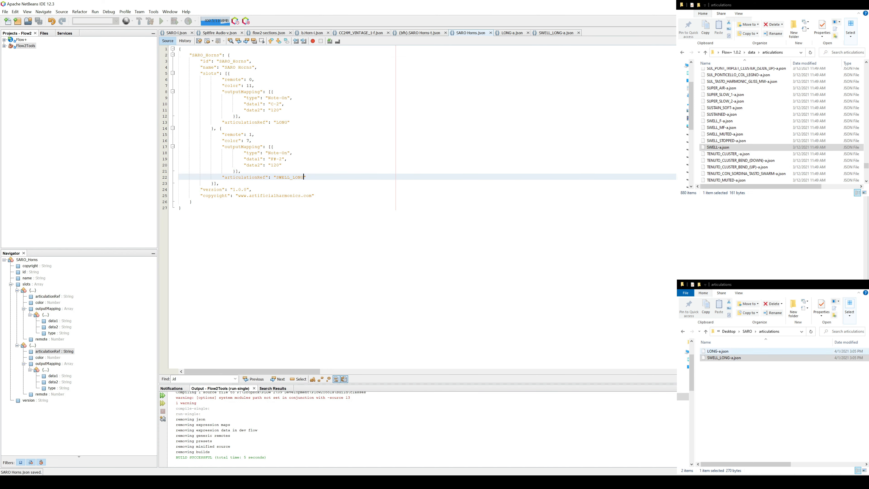
Step: Rename SARO Horns.json in the SARO expressionMaps folder to SARO Horns-x.json
{"action": "left_click", "coordinate": [747, 332]}
{"action": "double_click", "coordinate": [720, 358]}
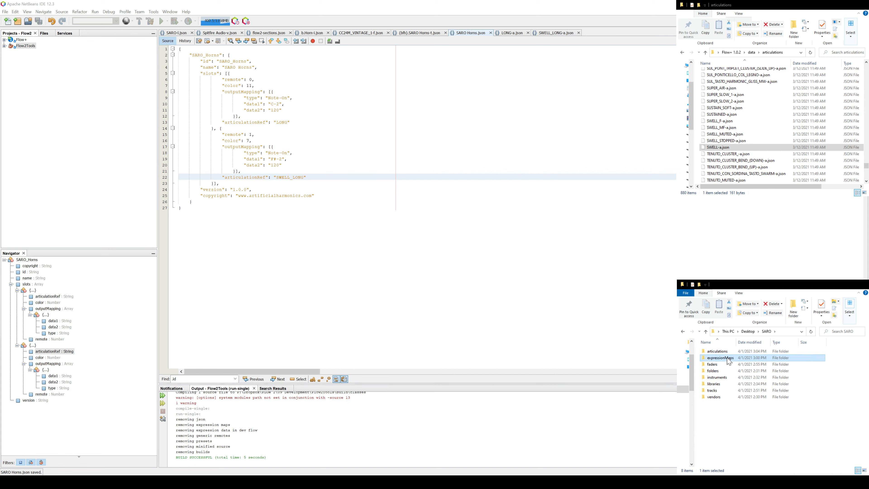
{"action": "left_click", "coordinate": [727, 352]}
{"action": "key", "text": "F2"}
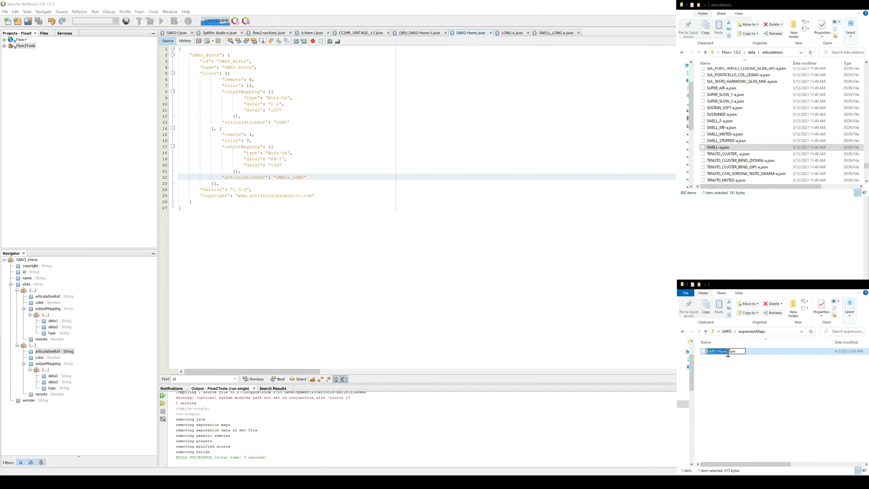
{"action": "key", "text": "Right"}
{"action": "type", "text": "-x"}
{"action": "key", "text": "Return"}
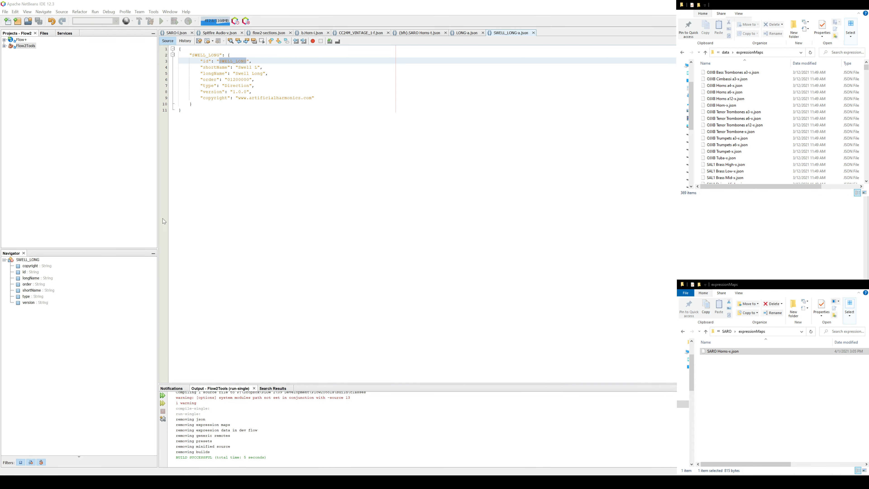
Step: Copy all the folders from the desktop SARO folder into the Flow+ 1.0.2 data folder
{"action": "left_click", "coordinate": [473, 34]}
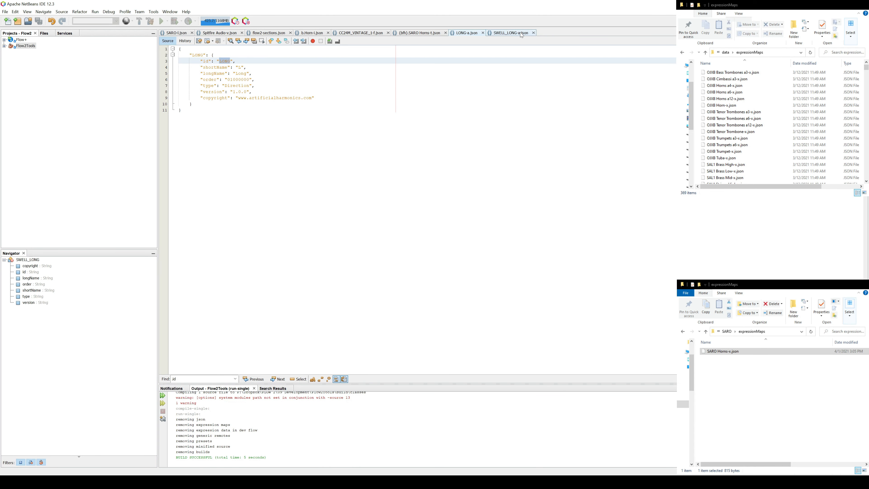
{"action": "left_click", "coordinate": [515, 34]}
{"action": "left_click", "coordinate": [466, 35]}
{"action": "left_click", "coordinate": [724, 332]}
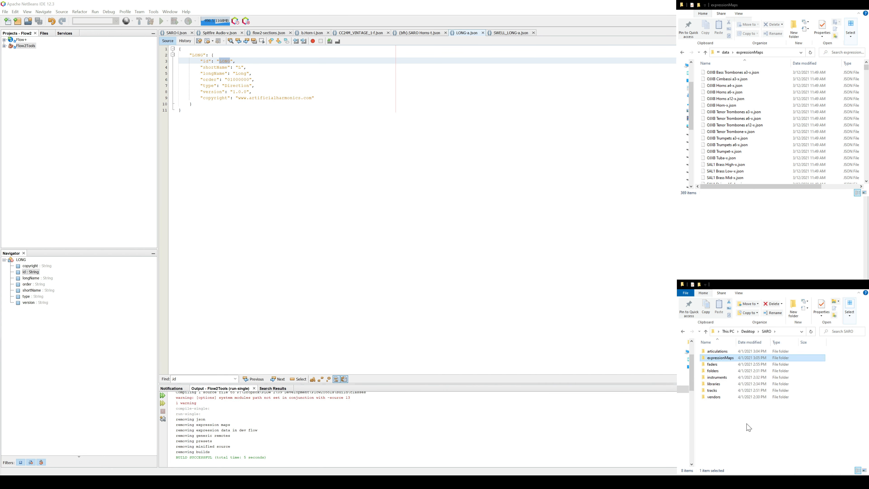
{"action": "left_click_drag", "start_coordinate": [747, 423], "coordinate": [703, 344]}
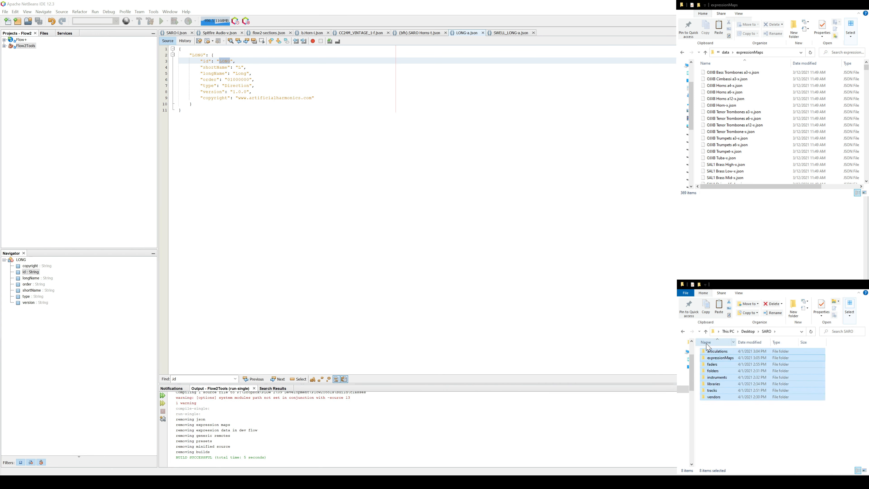
{"action": "left_click", "coordinate": [727, 53]}
{"action": "left_click", "coordinate": [750, 165]}
{"action": "key", "text": "ctrl+v"}
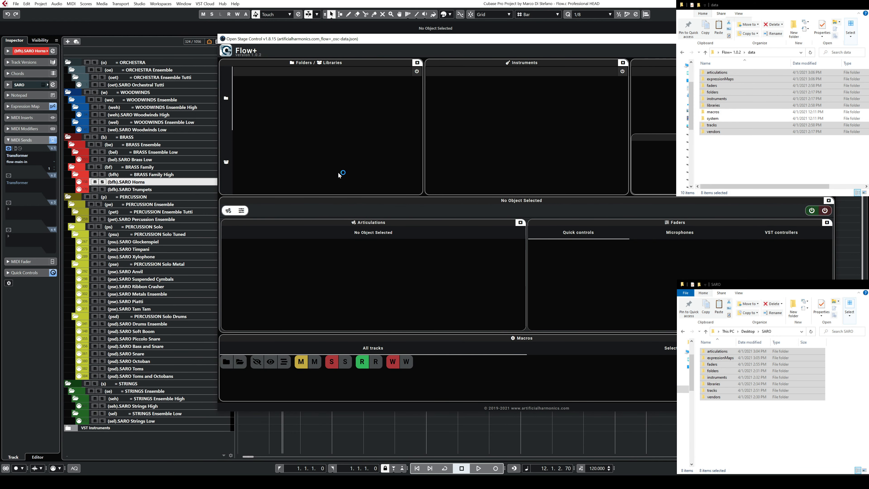
Step: Switch to Cubase and arrange its project window and the narrowed Flow+ window side by side
{"action": "left_click", "coordinate": [173, 193]}
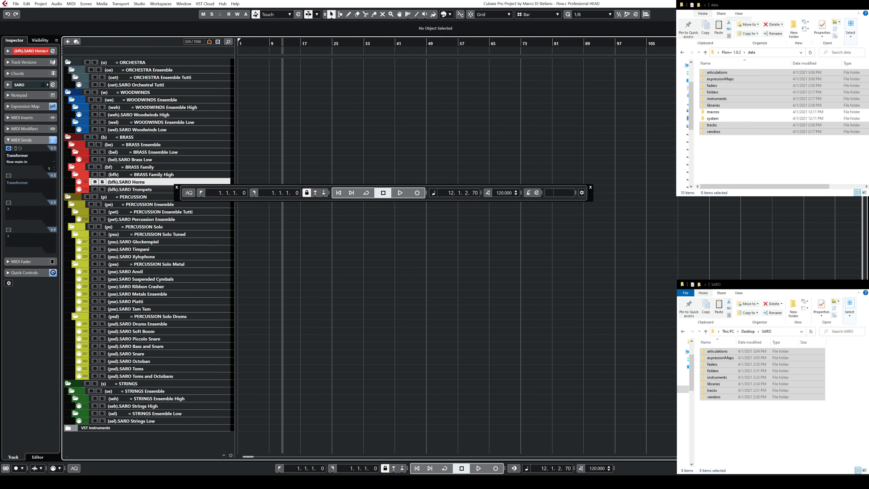
{"action": "key", "text": "super+Right"}
{"action": "key", "text": "super+Left"}
{"action": "key", "text": "super+Left"}
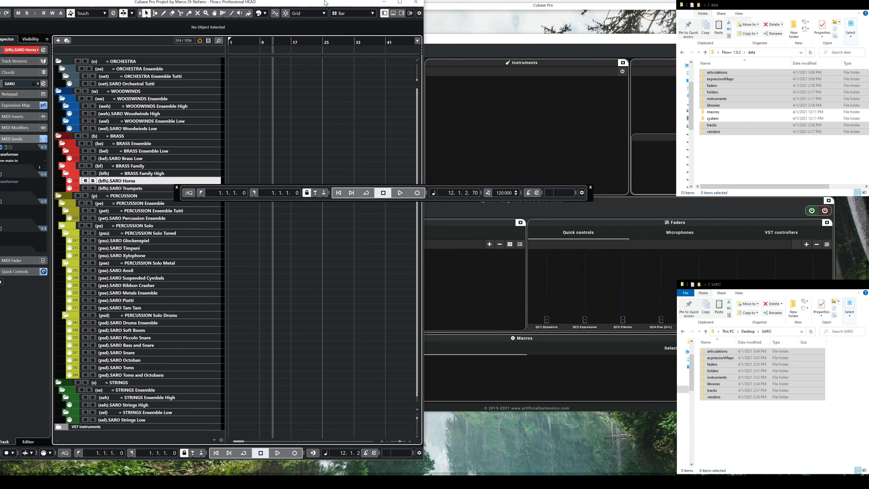
{"action": "key", "text": "super+Up"}
{"action": "key", "text": "super+Right"}
{"action": "key", "text": "super+Left"}
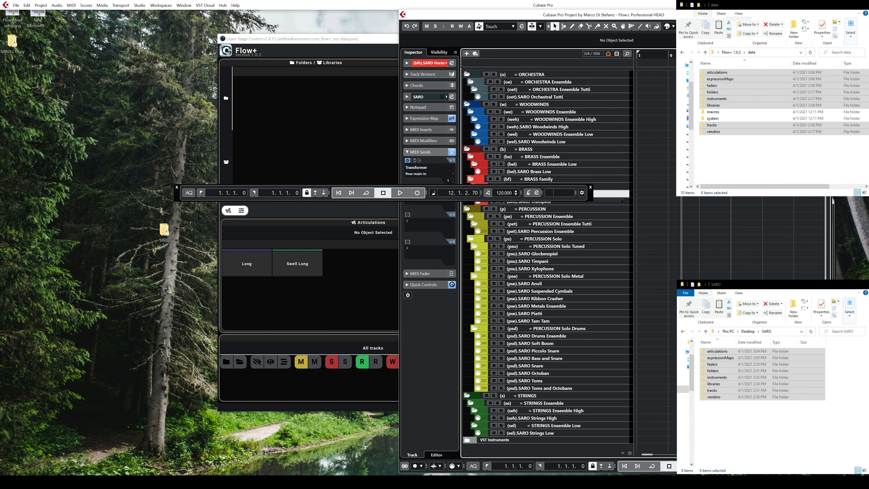
{"action": "key", "text": "super+Right"}
{"action": "left_click", "coordinate": [412, 42]}
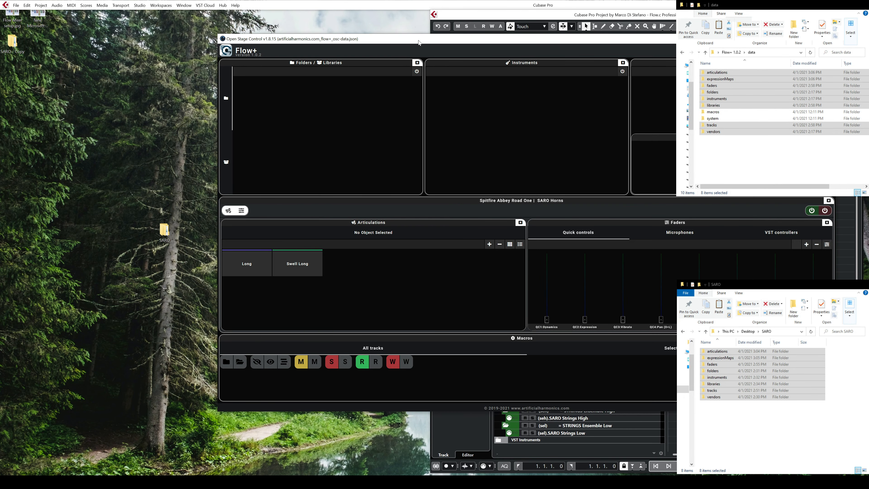
{"action": "left_click_drag", "start_coordinate": [420, 37], "coordinate": [212, 18]}
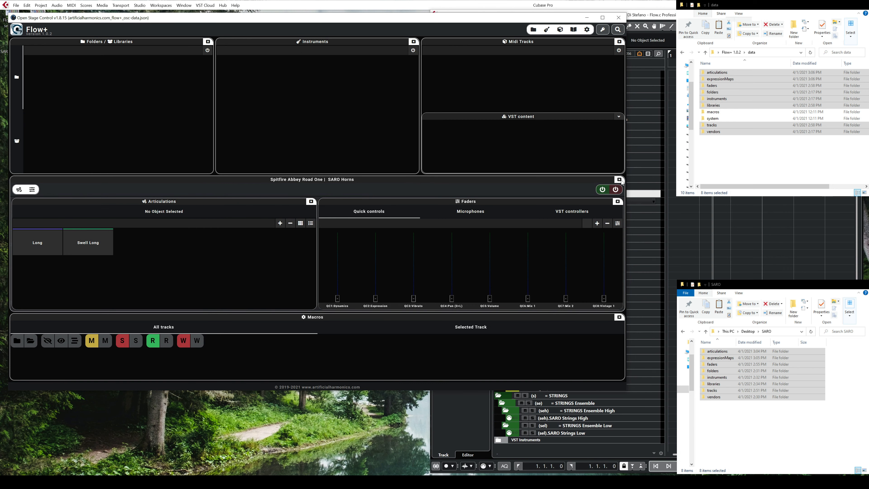
{"action": "left_click_drag", "start_coordinate": [626, 182], "coordinate": [422, 178]}
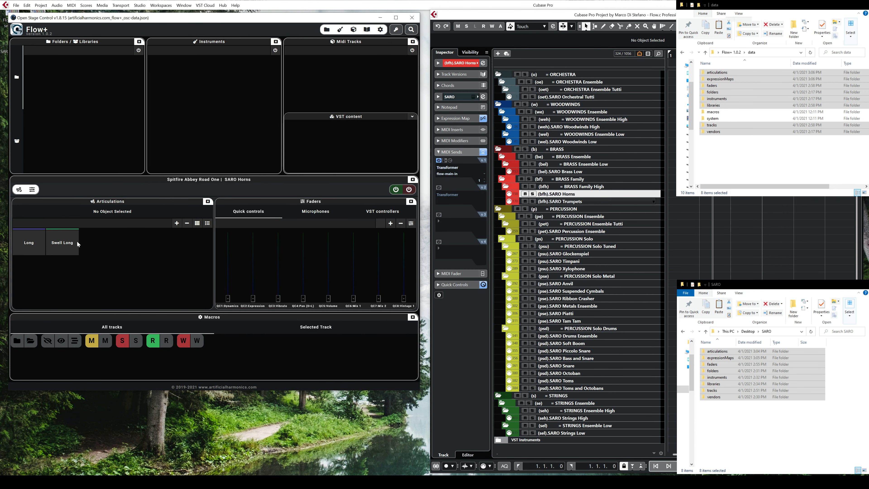
Step: Test the Long and Swell Long articulations in Flow+ against Cubase's expression map and the Abbey Road One plug-in in Vienna Ensemble Pro
{"action": "left_click", "coordinate": [450, 121]}
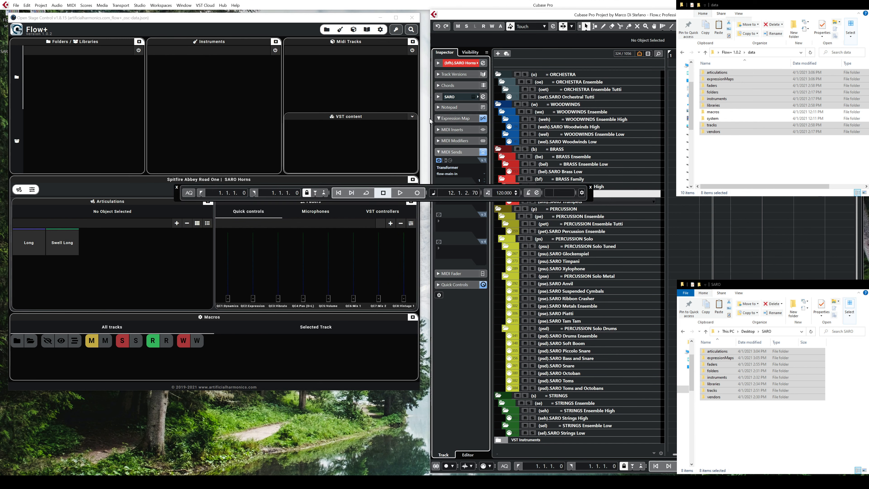
{"action": "left_click", "coordinate": [38, 246]}
{"action": "left_click", "coordinate": [61, 243]}
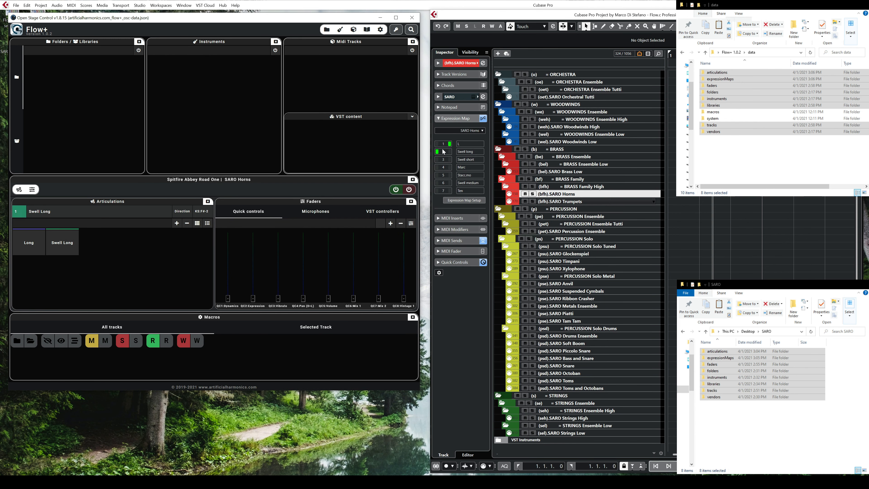
{"action": "left_click", "coordinate": [33, 244]}
{"action": "left_click", "coordinate": [59, 245]}
{"action": "left_click", "coordinate": [352, 482]}
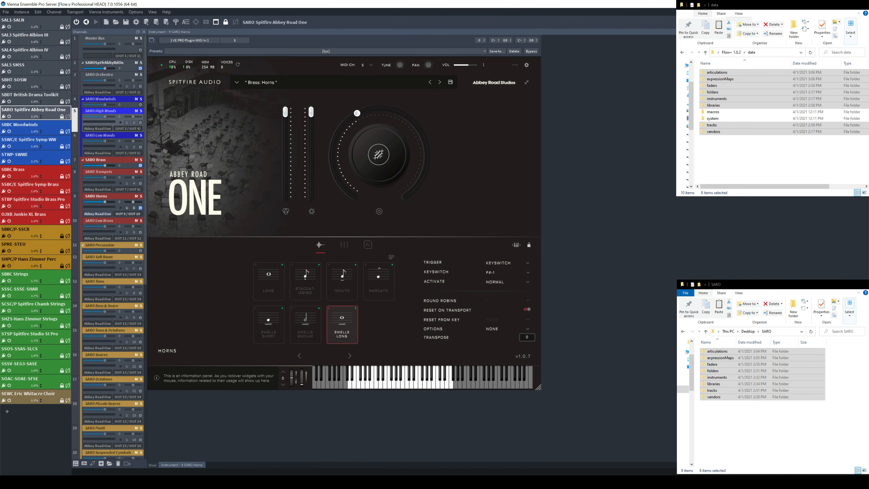
{"action": "left_click", "coordinate": [352, 482]}
{"action": "left_click", "coordinate": [29, 253]}
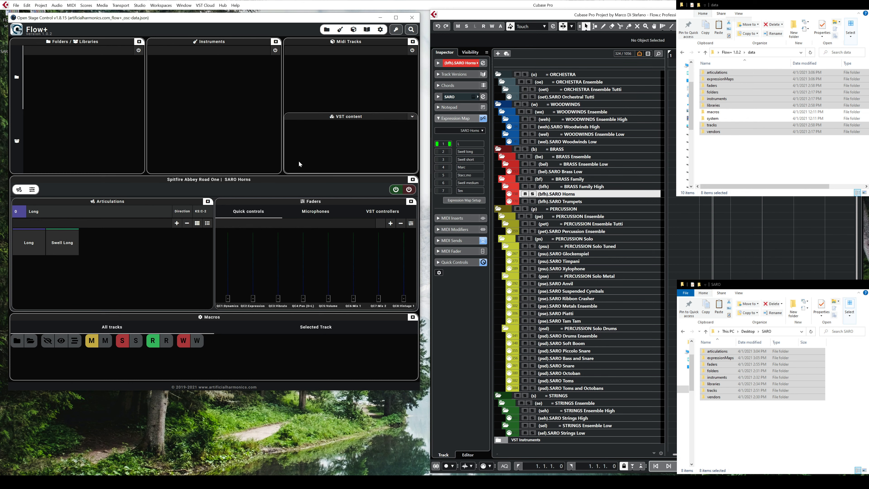
Step: Show the Flow+ library list without Instruments, filter the MIDI tracks by Spitfire Abbey Road One and display the Horns track's VST content
{"action": "left_click", "coordinate": [139, 50]}
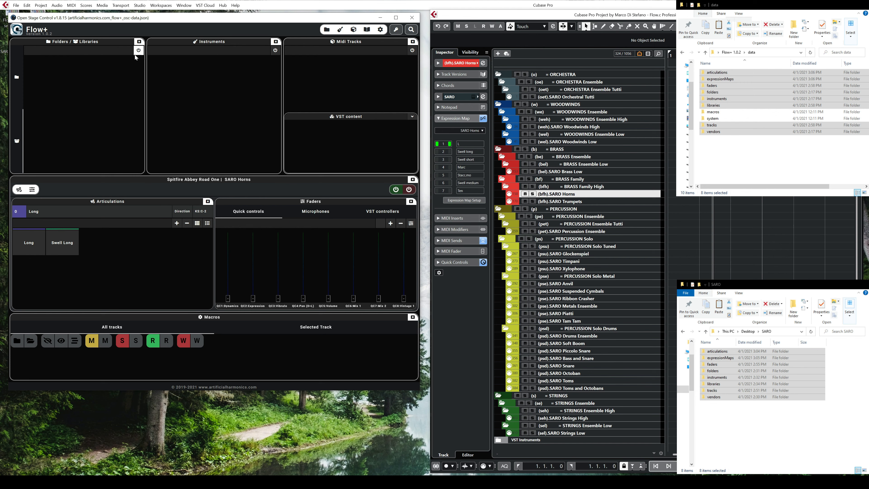
{"action": "left_click", "coordinate": [276, 41]}
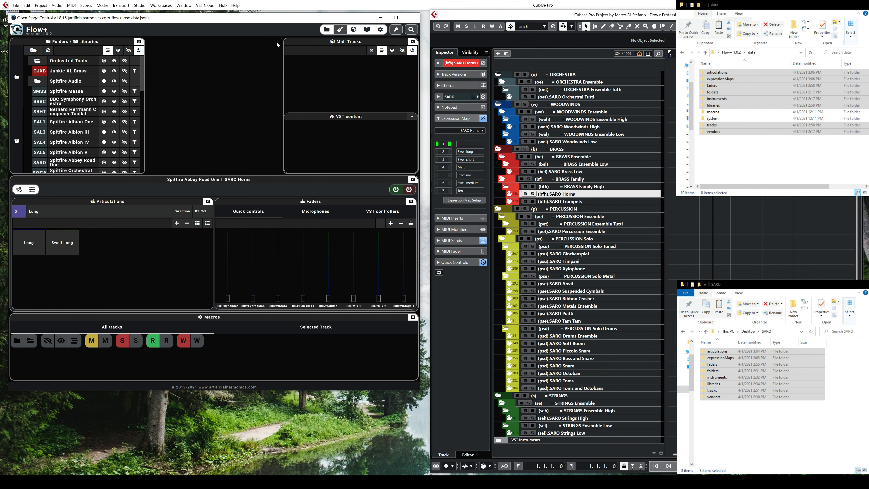
{"action": "scroll", "coordinate": [96, 148], "scroll_direction": "down", "scroll_amount": 1}
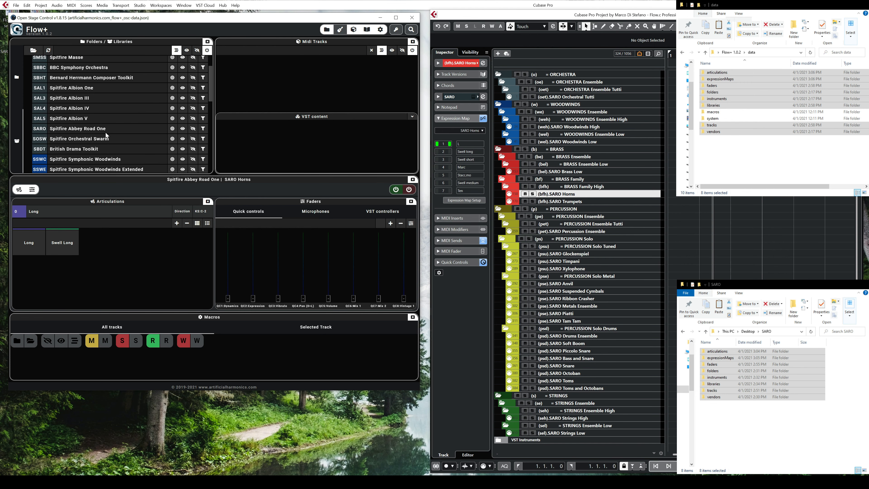
{"action": "left_click", "coordinate": [203, 129]}
{"action": "left_click", "coordinate": [412, 61]}
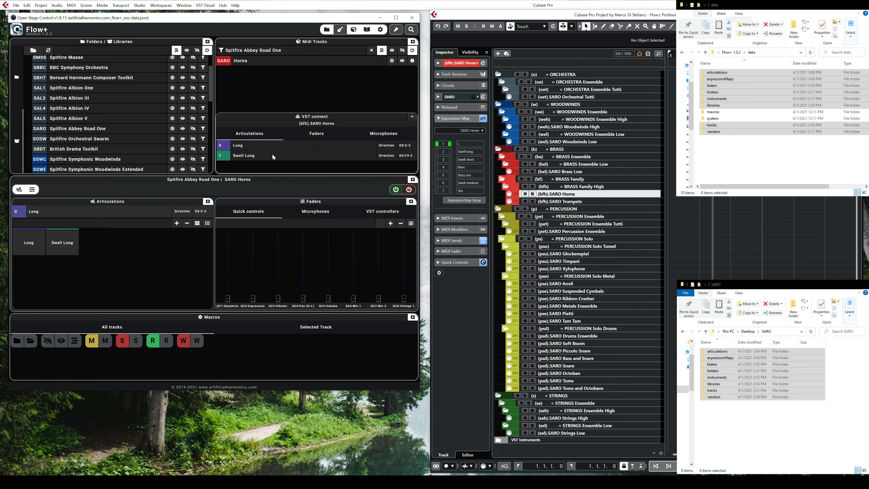
Step: Examine the Horns track's faders, microphones and VST controllers in Flow+, and show the Instruments section again
{"action": "left_click", "coordinate": [316, 133]}
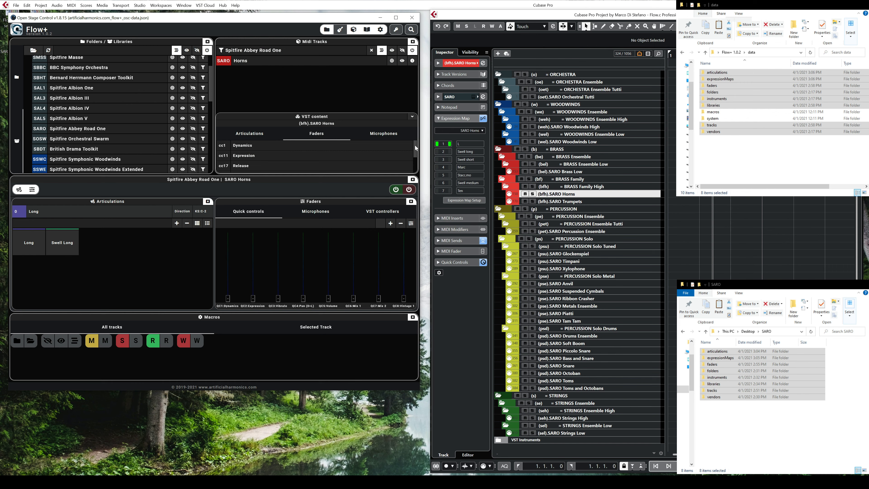
{"action": "mouse_move", "coordinate": [415, 146]}
{"action": "left_mouse_down"}
{"action": "mouse_move", "coordinate": [416, 160]}
{"action": "mouse_move", "coordinate": [418, 148]}
{"action": "left_mouse_up"}
{"action": "left_click", "coordinate": [393, 137]}
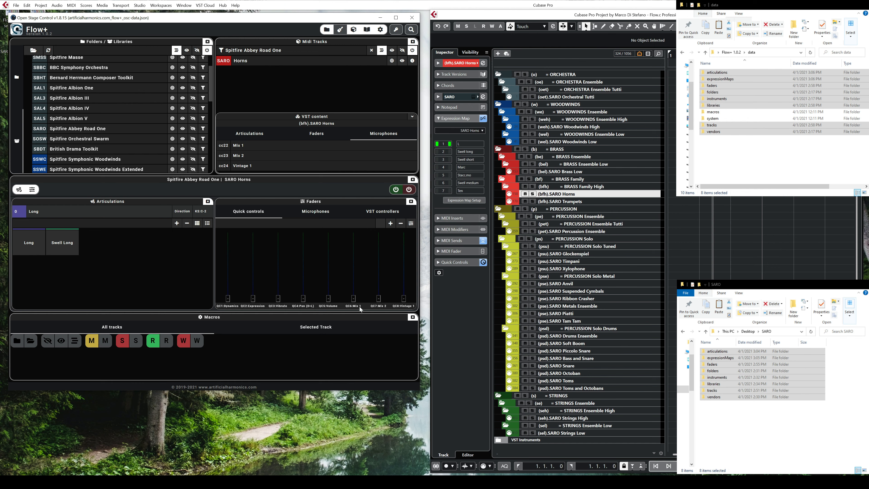
{"action": "left_click", "coordinate": [322, 215]}
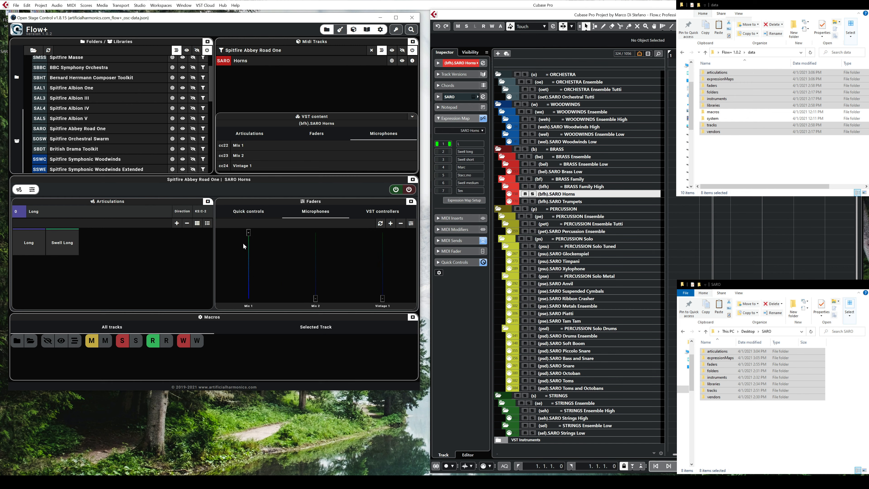
{"action": "left_click", "coordinate": [390, 214]}
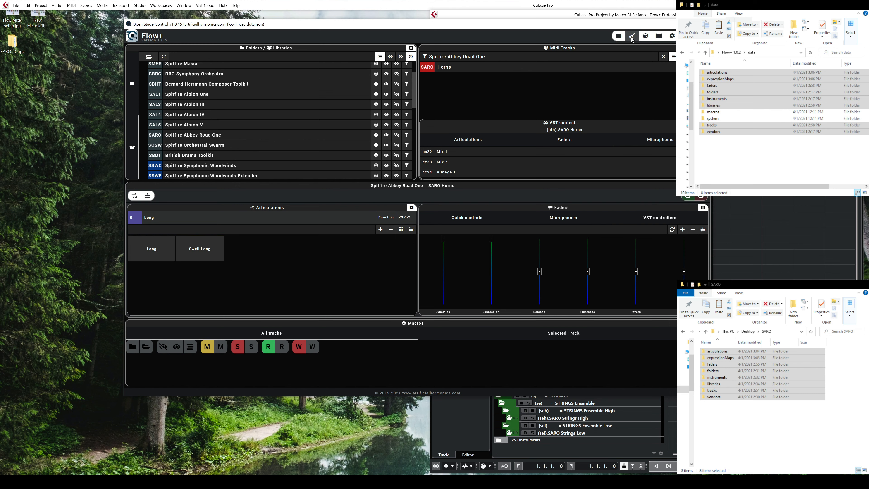
{"action": "left_click", "coordinate": [631, 39]}
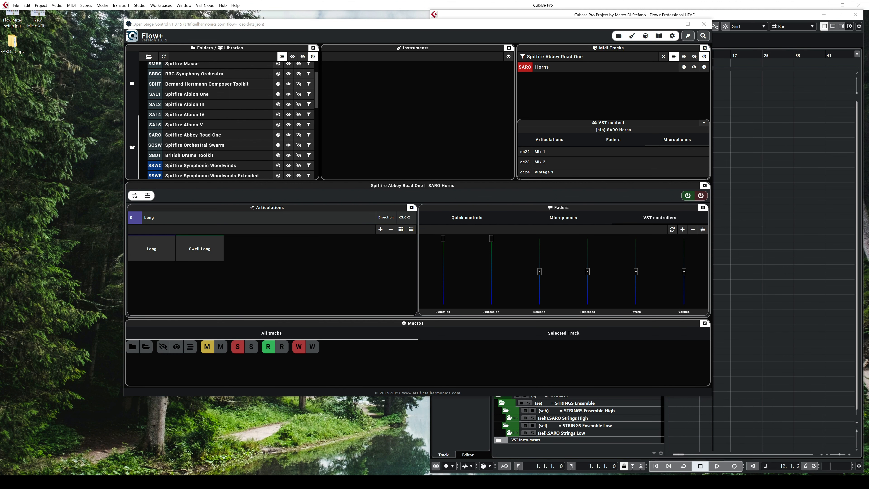
Step: Place the SARO folder window over Flow+, enlarge it and open its vendors folder
{"action": "left_click_drag", "start_coordinate": [1, 330], "coordinate": [347, 46]}
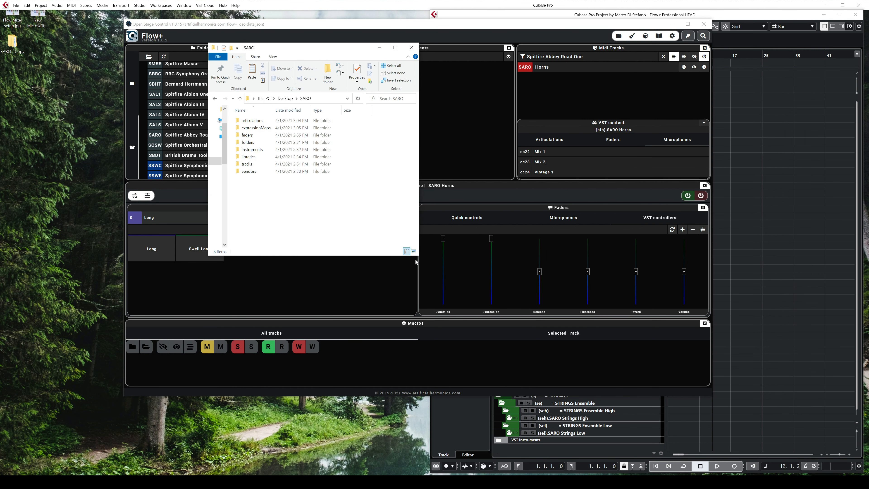
{"action": "left_click_drag", "start_coordinate": [418, 255], "coordinate": [588, 324]}
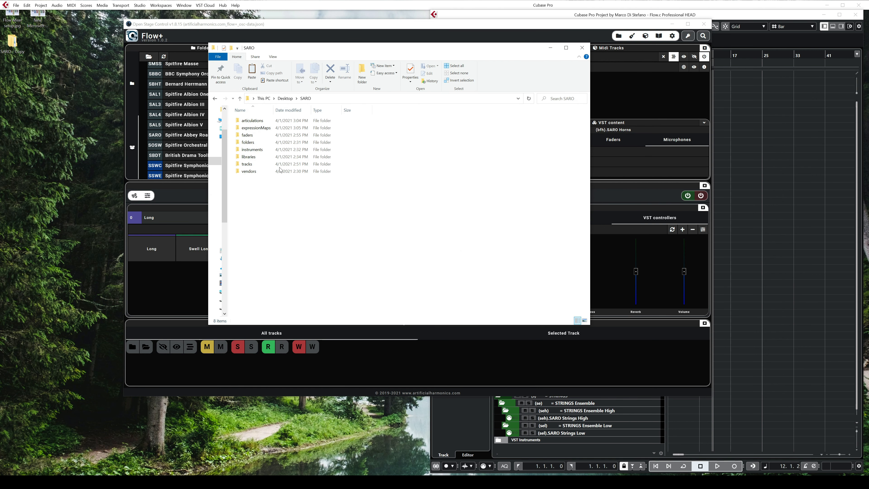
{"action": "left_click", "coordinate": [258, 120]}
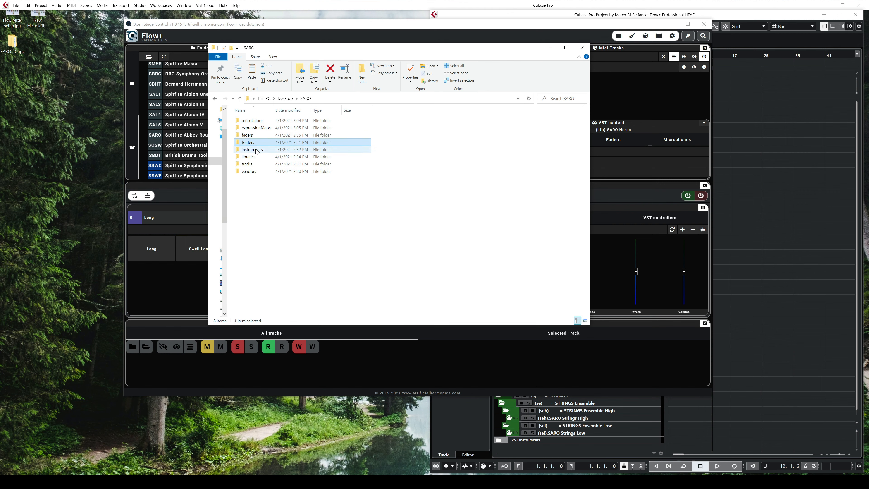
{"action": "left_click", "coordinate": [258, 172]}
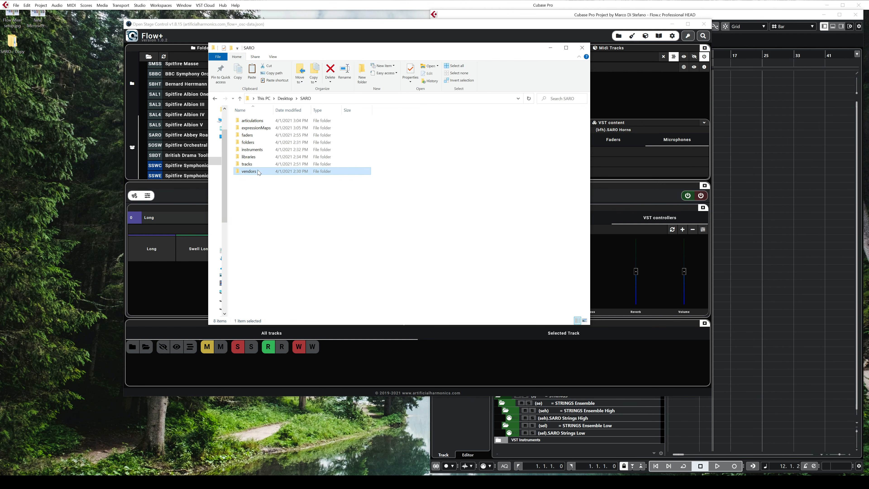
{"action": "double_click", "coordinate": [258, 173]}
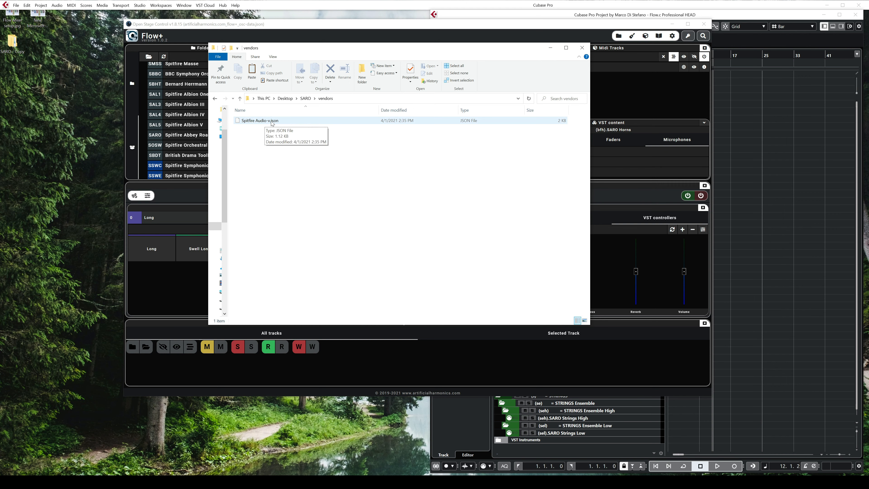
Step: Return to the SARO folder and inspect the JSON files inside its folders subfolder
{"action": "left_click", "coordinate": [306, 98]}
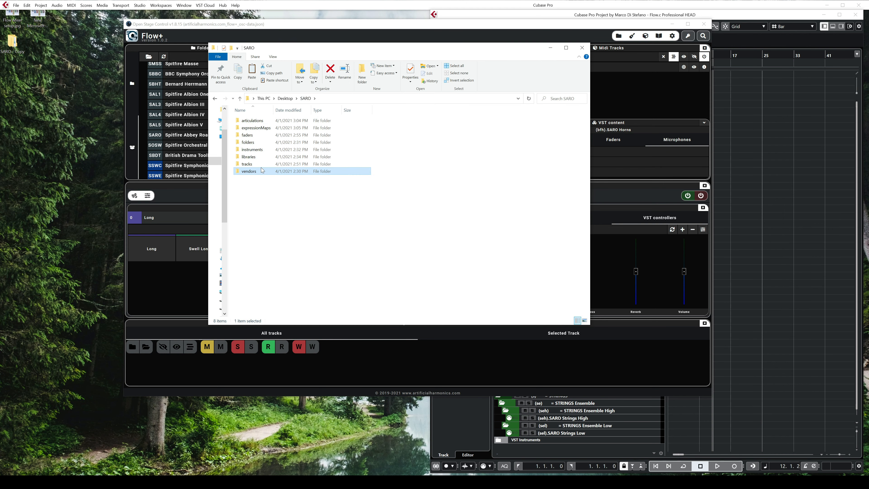
{"action": "double_click", "coordinate": [260, 142]}
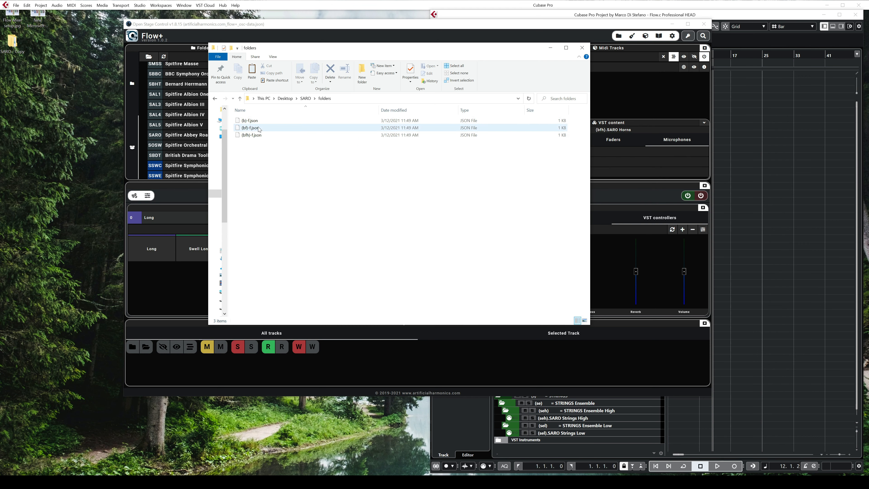
{"action": "left_click", "coordinate": [253, 121]}
{"action": "left_click", "coordinate": [252, 129]}
{"action": "left_click", "coordinate": [254, 134]}
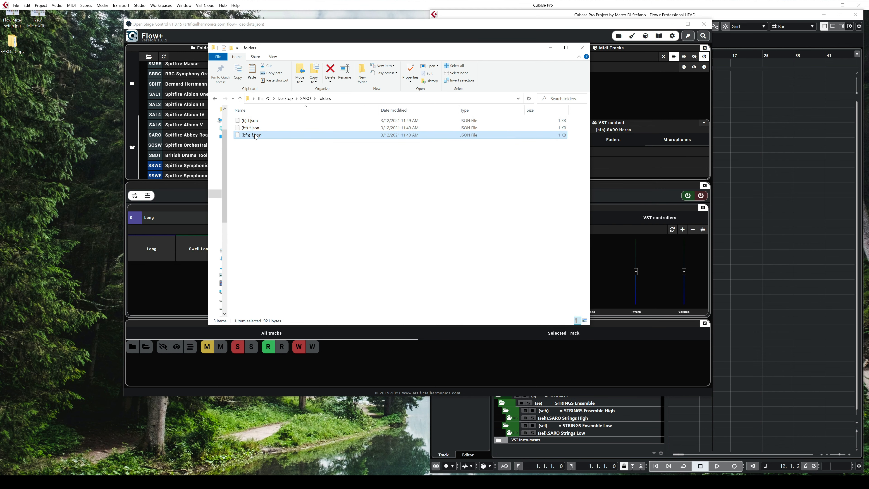
Step: Inspect the contents of the SARO instruments folder and the libraries folder
{"action": "left_click", "coordinate": [305, 98]}
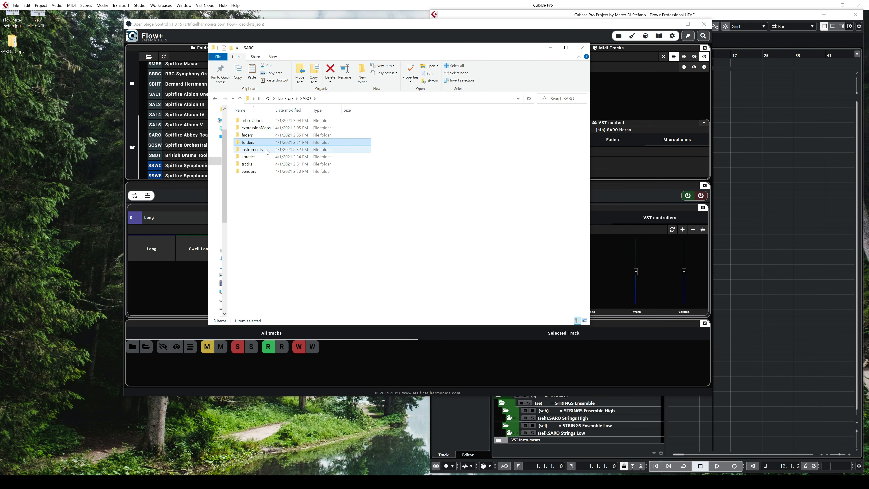
{"action": "double_click", "coordinate": [268, 152]}
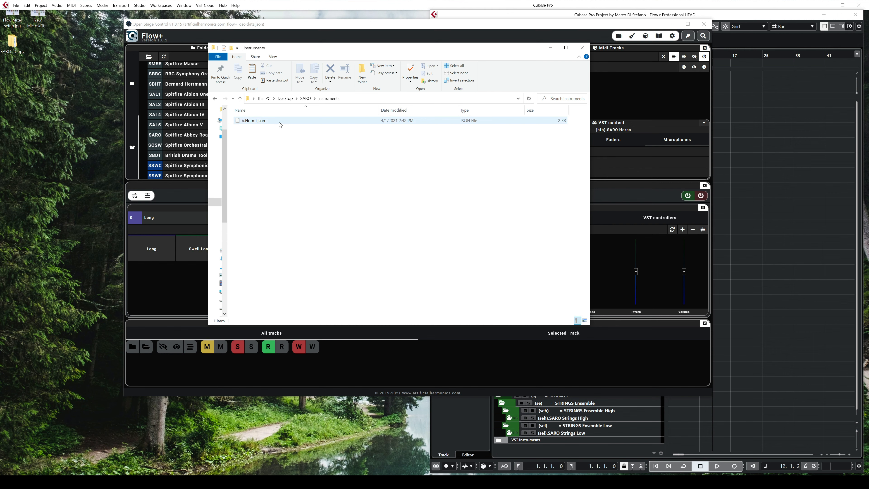
{"action": "left_click", "coordinate": [306, 98]}
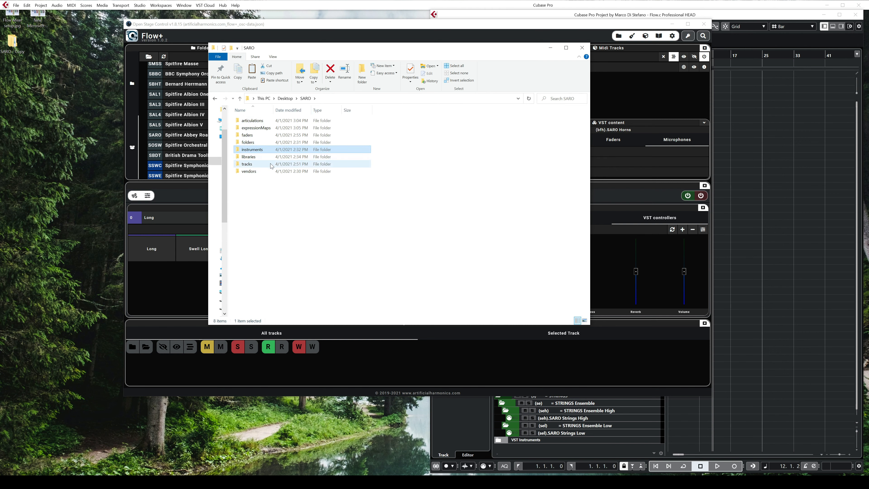
{"action": "double_click", "coordinate": [259, 158]}
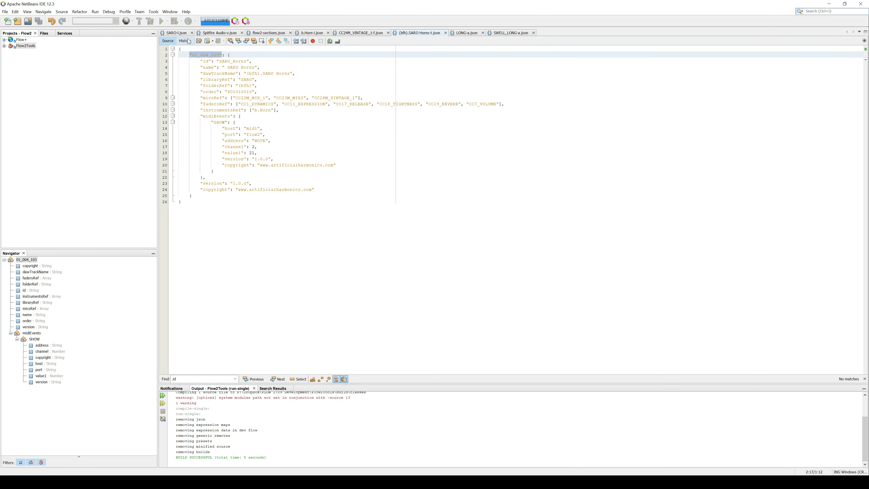
Step: Switch to NetBeans and examine the quickControls block and its fader references in SARO-l.json
{"action": "left_click", "coordinate": [177, 33]}
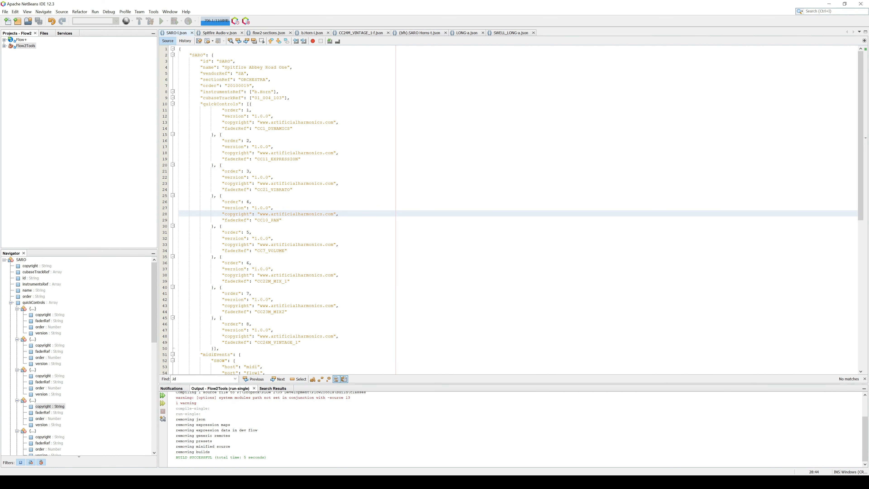
{"action": "left_click_drag", "start_coordinate": [200, 105], "coordinate": [282, 178]}
{"action": "scroll", "coordinate": [282, 177], "scroll_direction": "down", "scroll_amount": 5}
{"action": "left_click", "coordinate": [282, 178]}
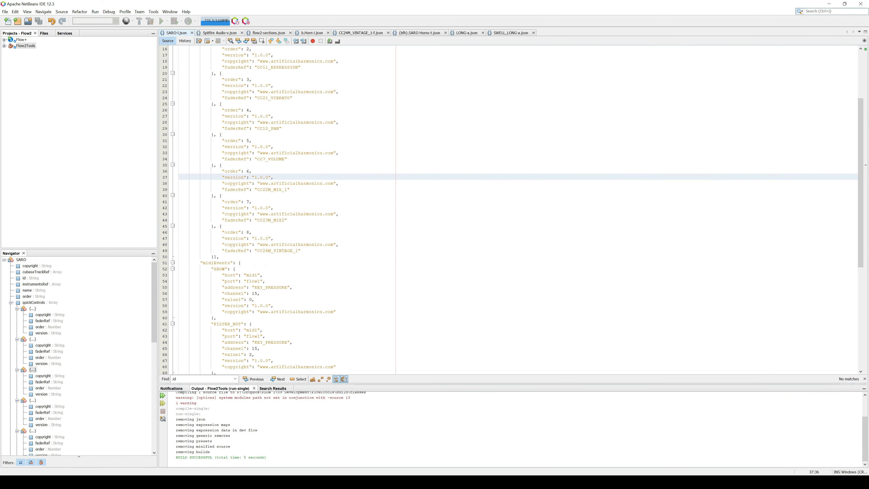
{"action": "double_click", "coordinate": [279, 128]}
{"action": "scroll", "coordinate": [279, 128], "scroll_direction": "down", "scroll_amount": 6}
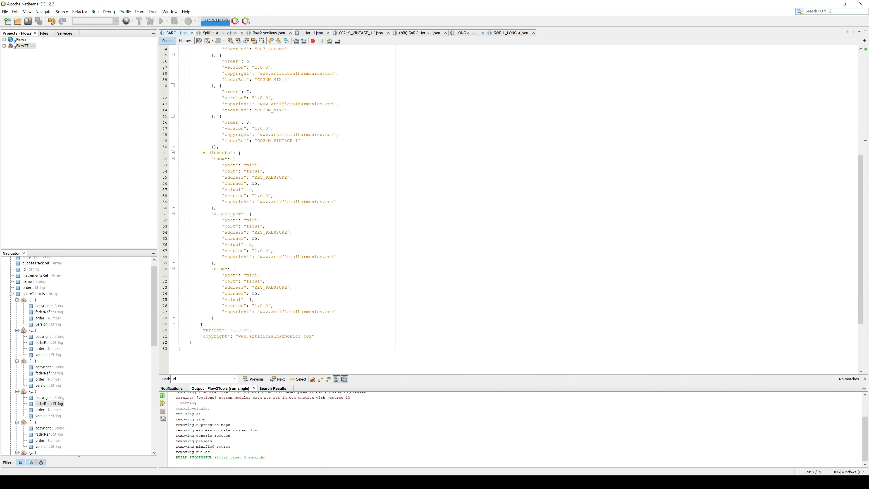
Step: Examine the library file's midiEvents block with its SHOW, FILTER_NOT and HIDE events
{"action": "left_click_drag", "start_coordinate": [179, 152], "coordinate": [214, 318]}
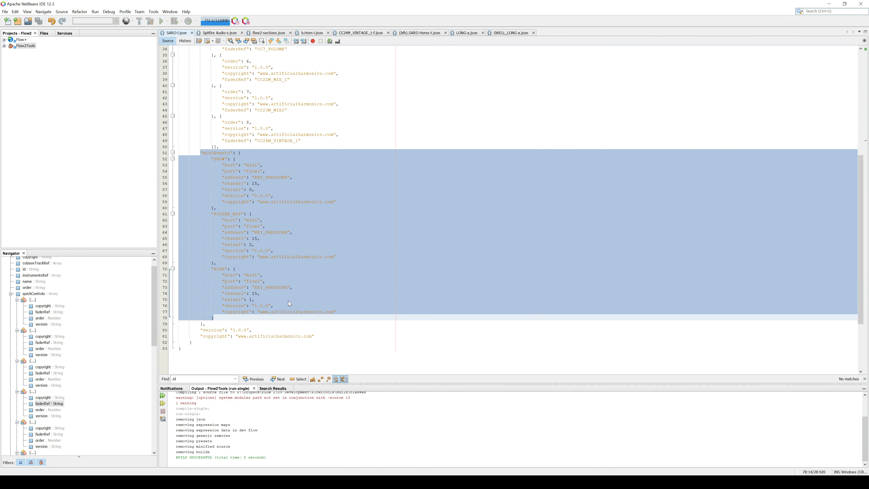
{"action": "left_click", "coordinate": [254, 299]}
{"action": "left_click_drag", "start_coordinate": [212, 158], "coordinate": [235, 159]}
{"action": "left_click_drag", "start_coordinate": [211, 213], "coordinate": [252, 214]}
{"action": "left_click_drag", "start_coordinate": [208, 268], "coordinate": [235, 268]}
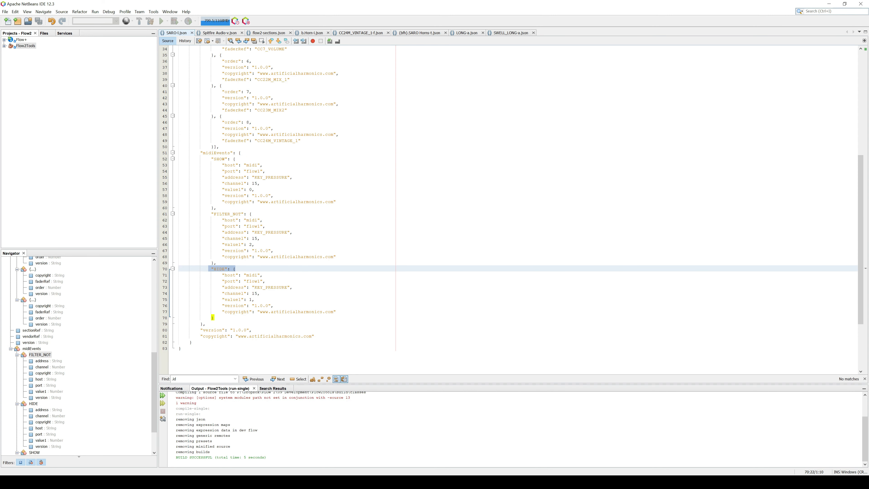
{"action": "left_click_drag", "start_coordinate": [200, 152], "coordinate": [206, 324]}
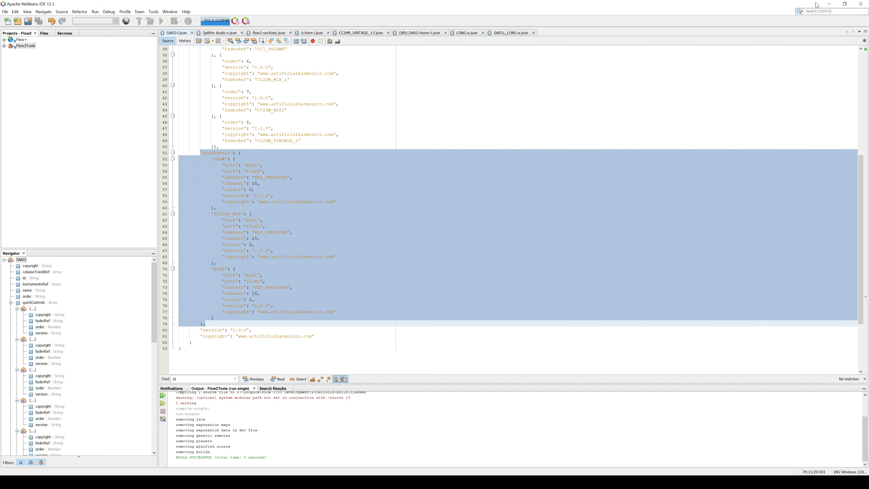
Step: Go back to the Explorer window and open the tracks folder inside SARO
{"action": "left_click", "coordinate": [829, 4]}
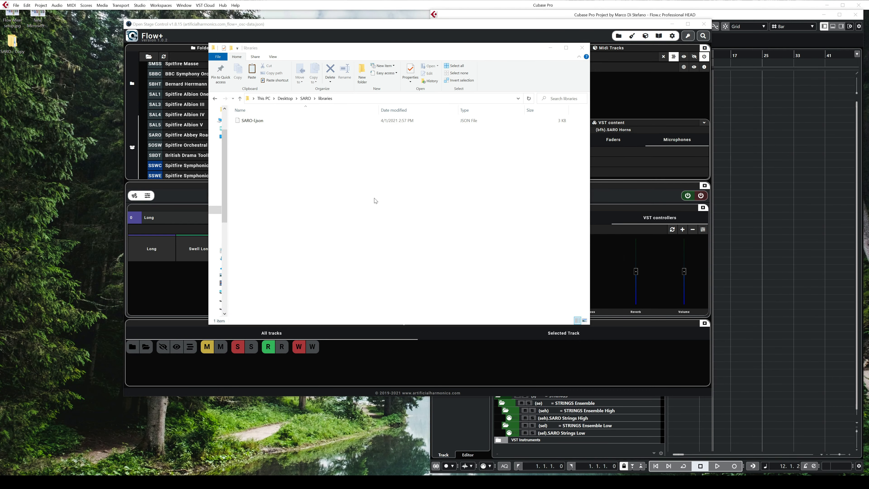
{"action": "left_click", "coordinate": [312, 100]}
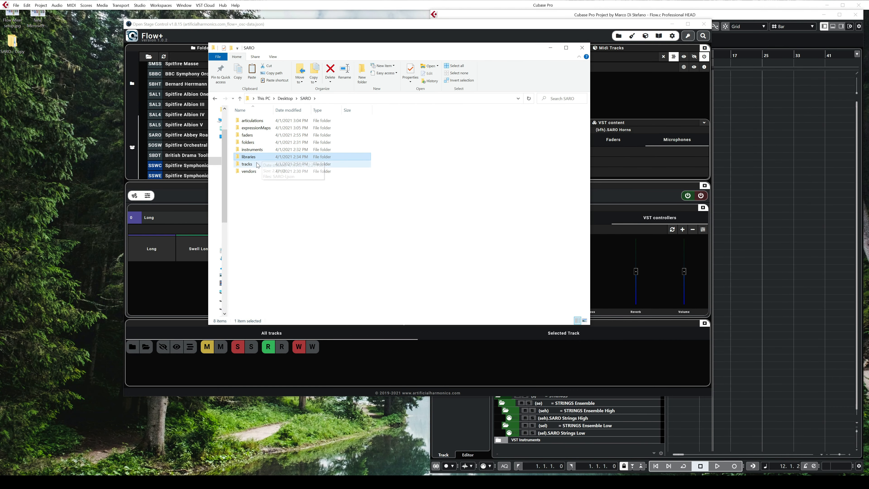
{"action": "double_click", "coordinate": [258, 165]}
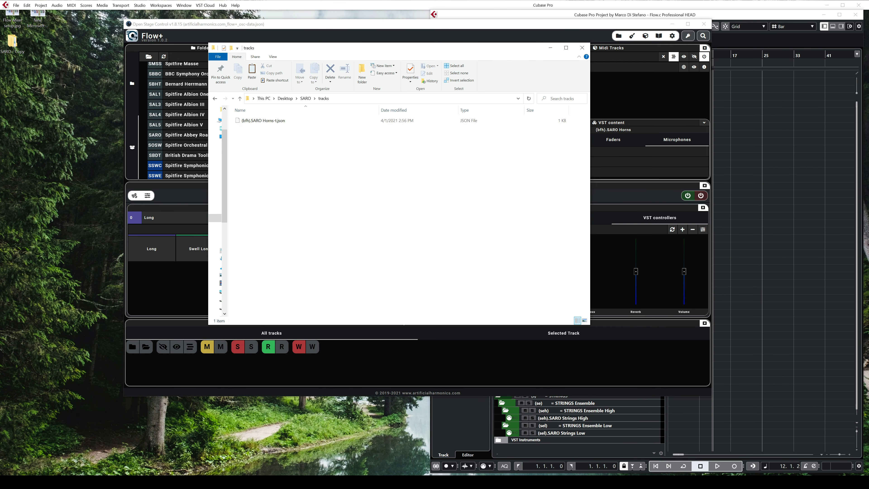
Step: Switch to NetBeans, view the (bfh).SARO Horns-t.json track file and examine its dawTrackName line
{"action": "left_click", "coordinate": [292, 481]}
{"action": "left_click", "coordinate": [419, 33]}
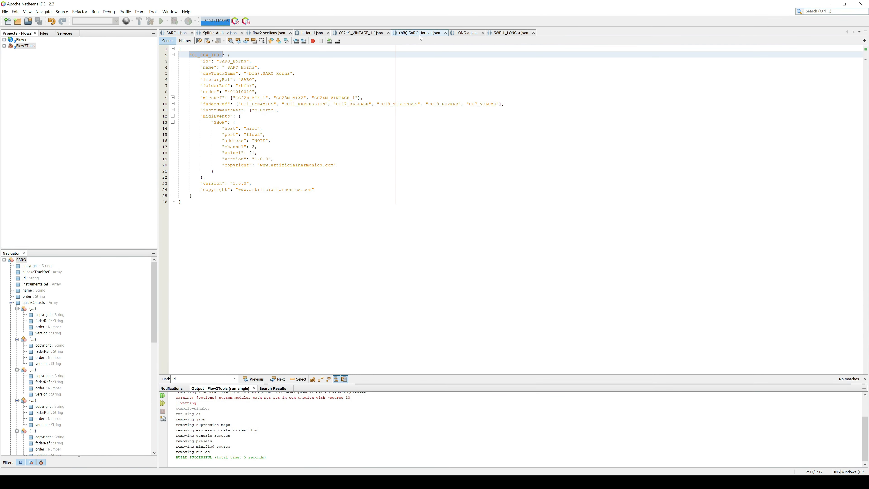
{"action": "left_click_drag", "start_coordinate": [179, 51], "coordinate": [328, 210]}
{"action": "left_click", "coordinate": [328, 210]}
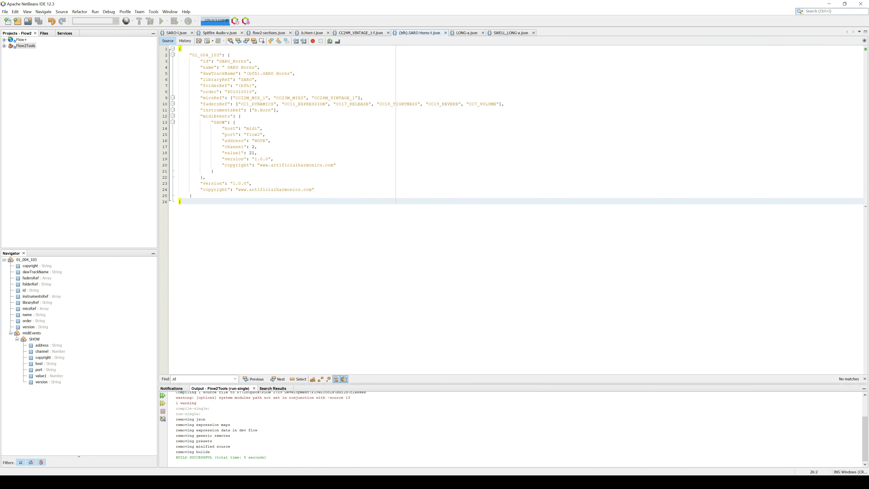
{"action": "left_click", "coordinate": [307, 133]}
{"action": "left_click", "coordinate": [246, 73]}
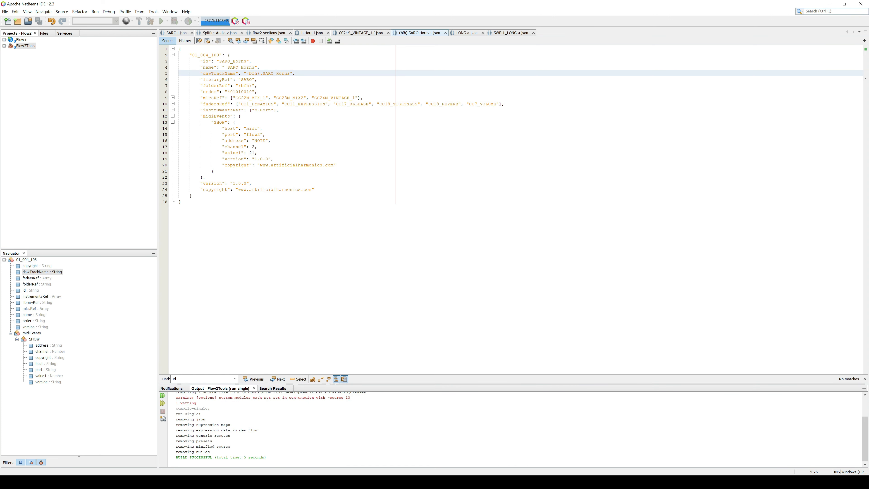
Step: Examine the Horns track's micsRef, fadersRef and midiEvents entries, and the track and instrument references in SARO-l.json
{"action": "left_click_drag", "start_coordinate": [203, 98], "coordinate": [365, 98]}
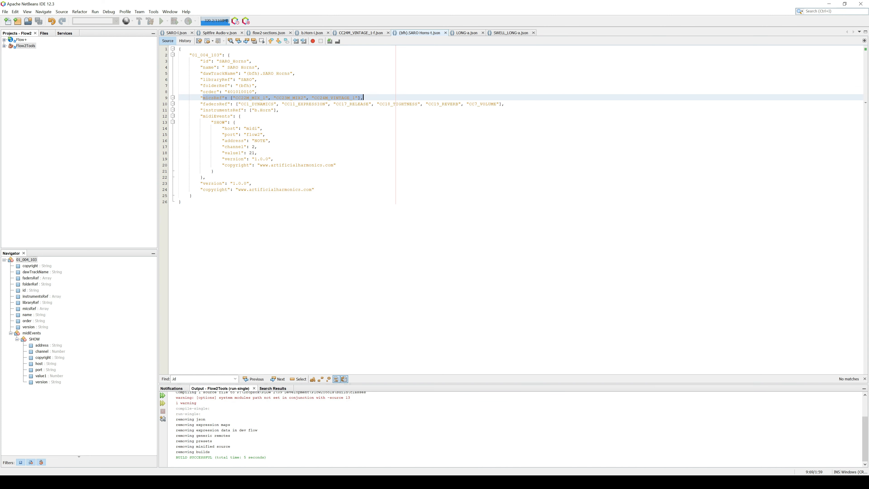
{"action": "left_click_drag", "start_coordinate": [203, 104], "coordinate": [504, 104]}
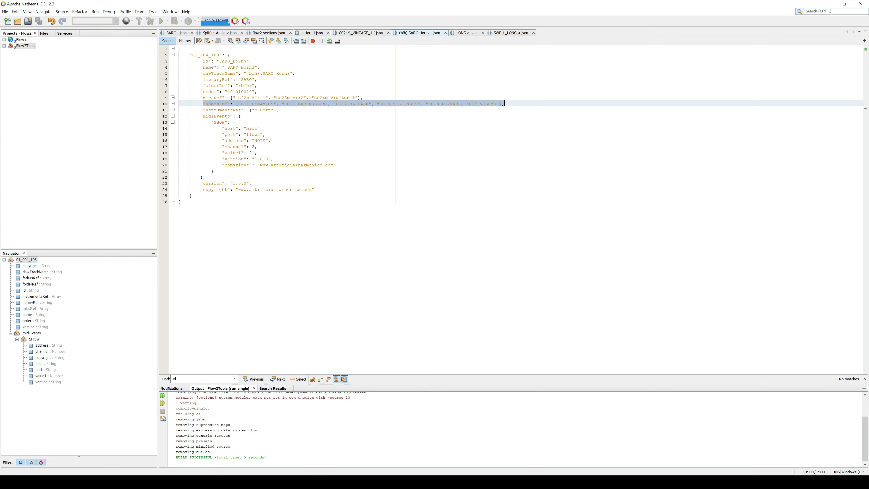
{"action": "left_click_drag", "start_coordinate": [200, 116], "coordinate": [206, 177]}
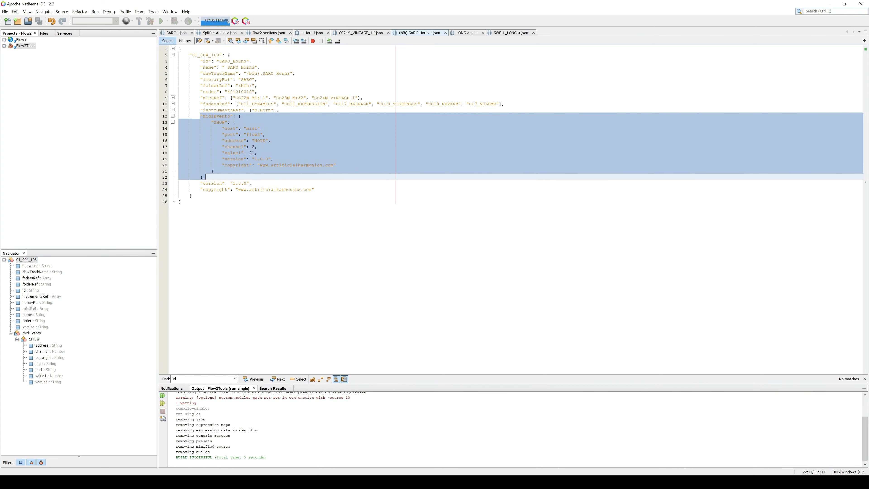
{"action": "left_click", "coordinate": [176, 33]}
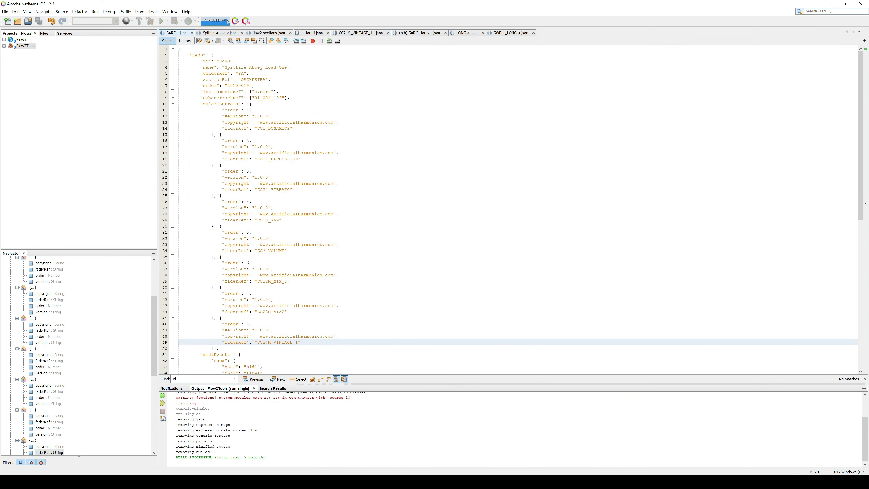
{"action": "left_click_drag", "start_coordinate": [252, 98], "coordinate": [274, 91]}
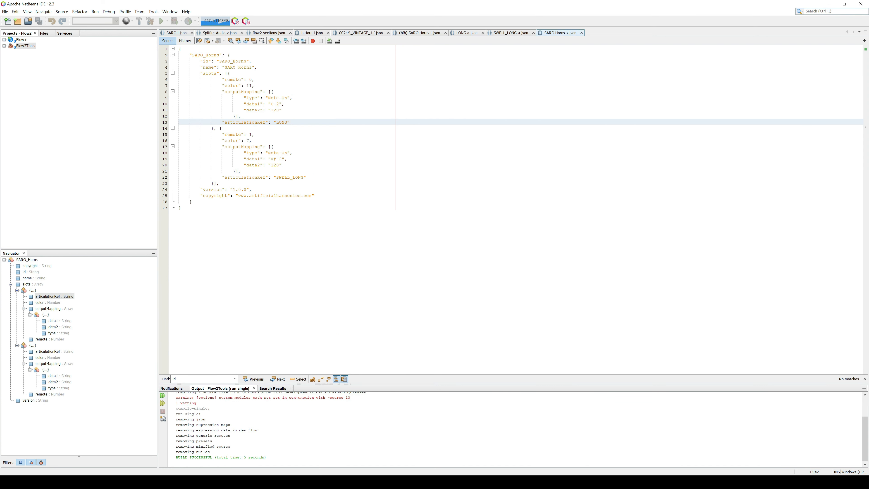
Step: Examine the LONG and SWELL_LONG articulation references in SARO Horns-x.json alongside the SWELL_LONG-a.json file
{"action": "left_click", "coordinate": [271, 147]}
{"action": "left_click_drag", "start_coordinate": [274, 122], "coordinate": [289, 122]}
{"action": "double_click", "coordinate": [290, 177]}
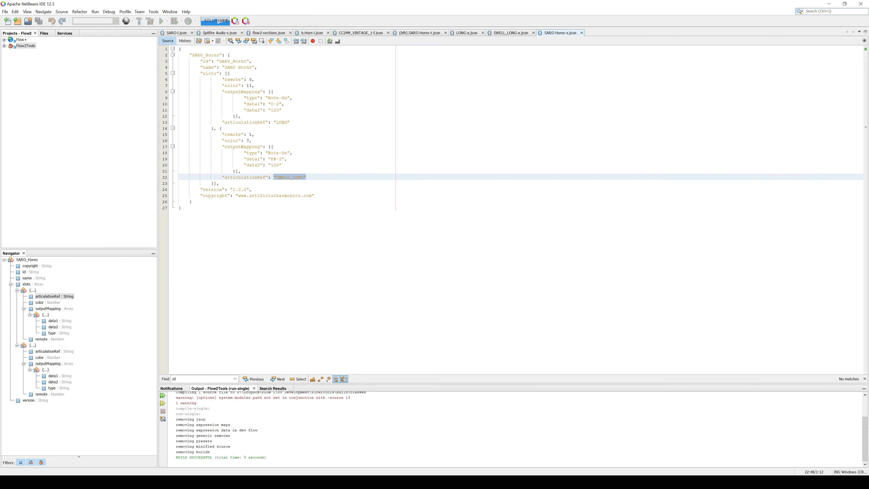
{"action": "double_click", "coordinate": [282, 122]}
{"action": "left_click", "coordinate": [483, 32]}
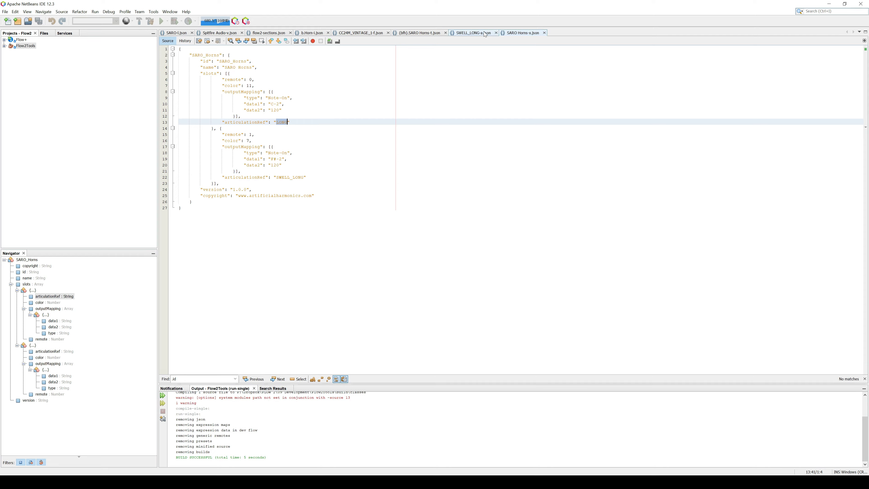
{"action": "left_click", "coordinate": [484, 33]}
{"action": "left_click", "coordinate": [510, 33]}
Step: Minimize NetBeans and Explorer, bring the Cubase project to the front and place the Flow+ window over it
{"action": "left_click", "coordinate": [829, 4]}
{"action": "left_click", "coordinate": [550, 48]}
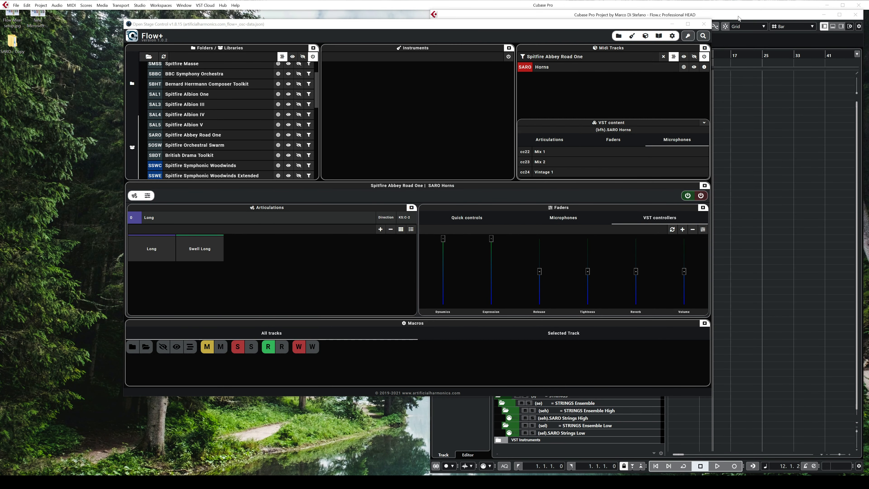
{"action": "left_click", "coordinate": [736, 19]}
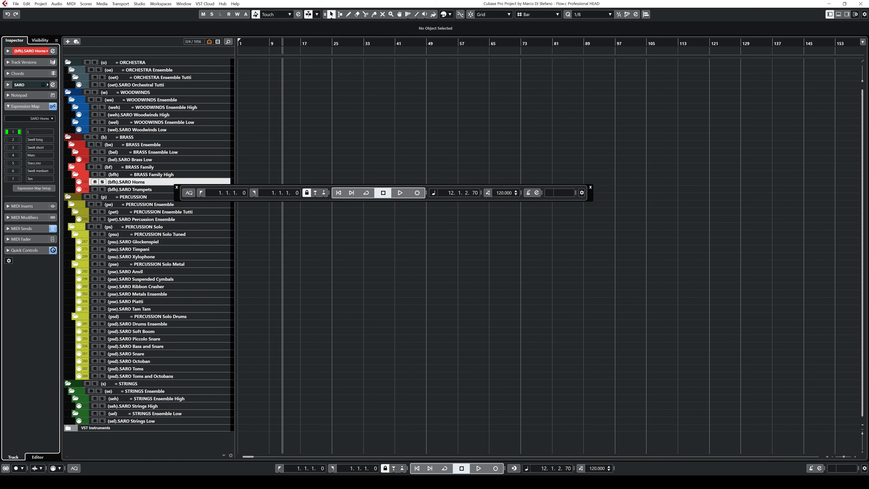
{"action": "mouse_move", "coordinate": [244, 482]}
{"action": "left_click", "coordinate": [266, 457]}
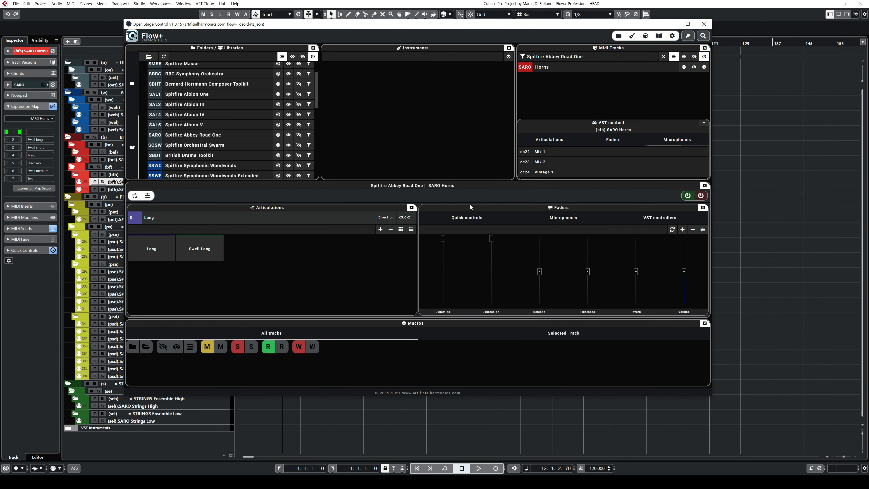
{"action": "left_click_drag", "start_coordinate": [431, 26], "coordinate": [494, 39]}
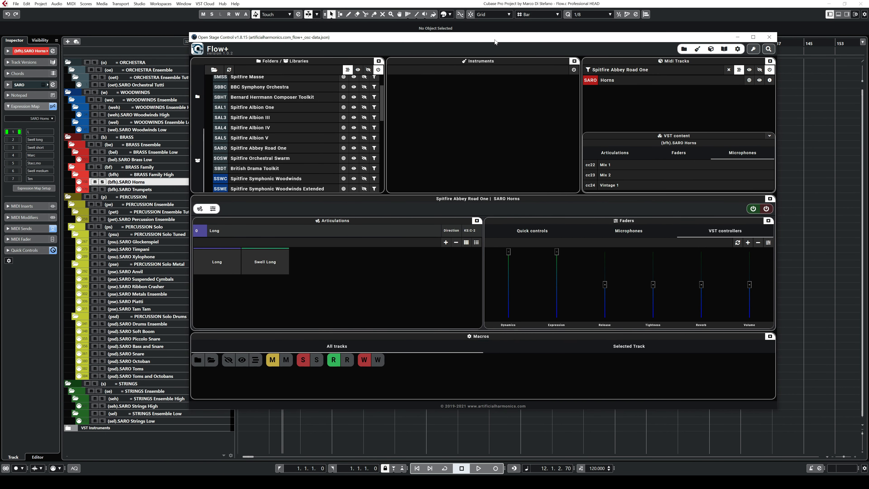